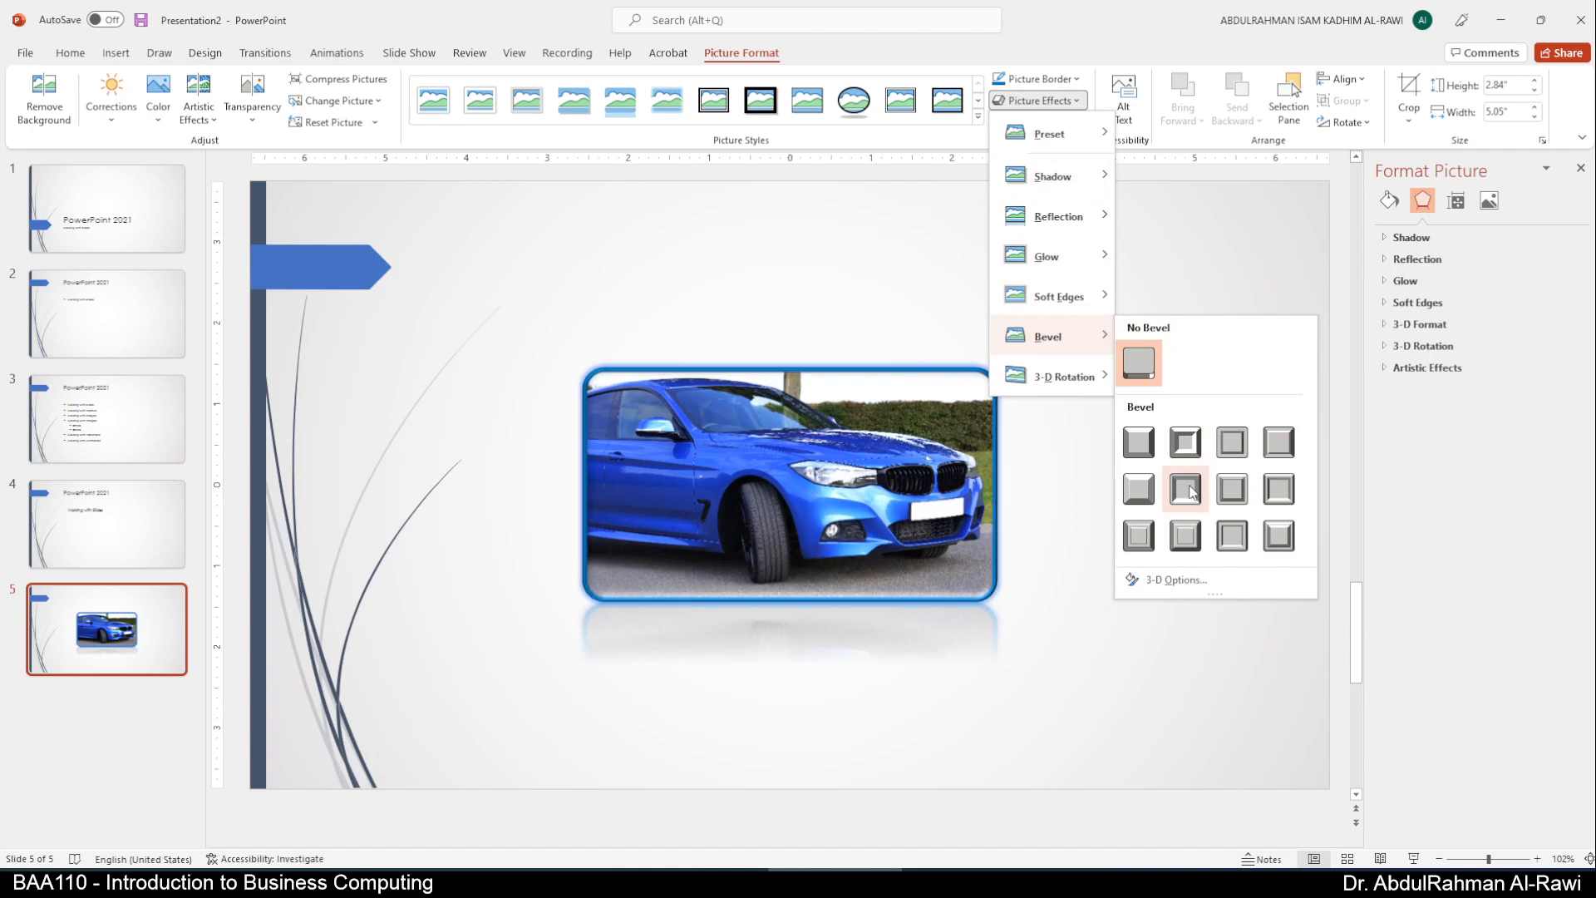
- Apply a bevel effect and an angled perspective 3-D rotation to the car picture on slide 5
left_click(1190, 490)
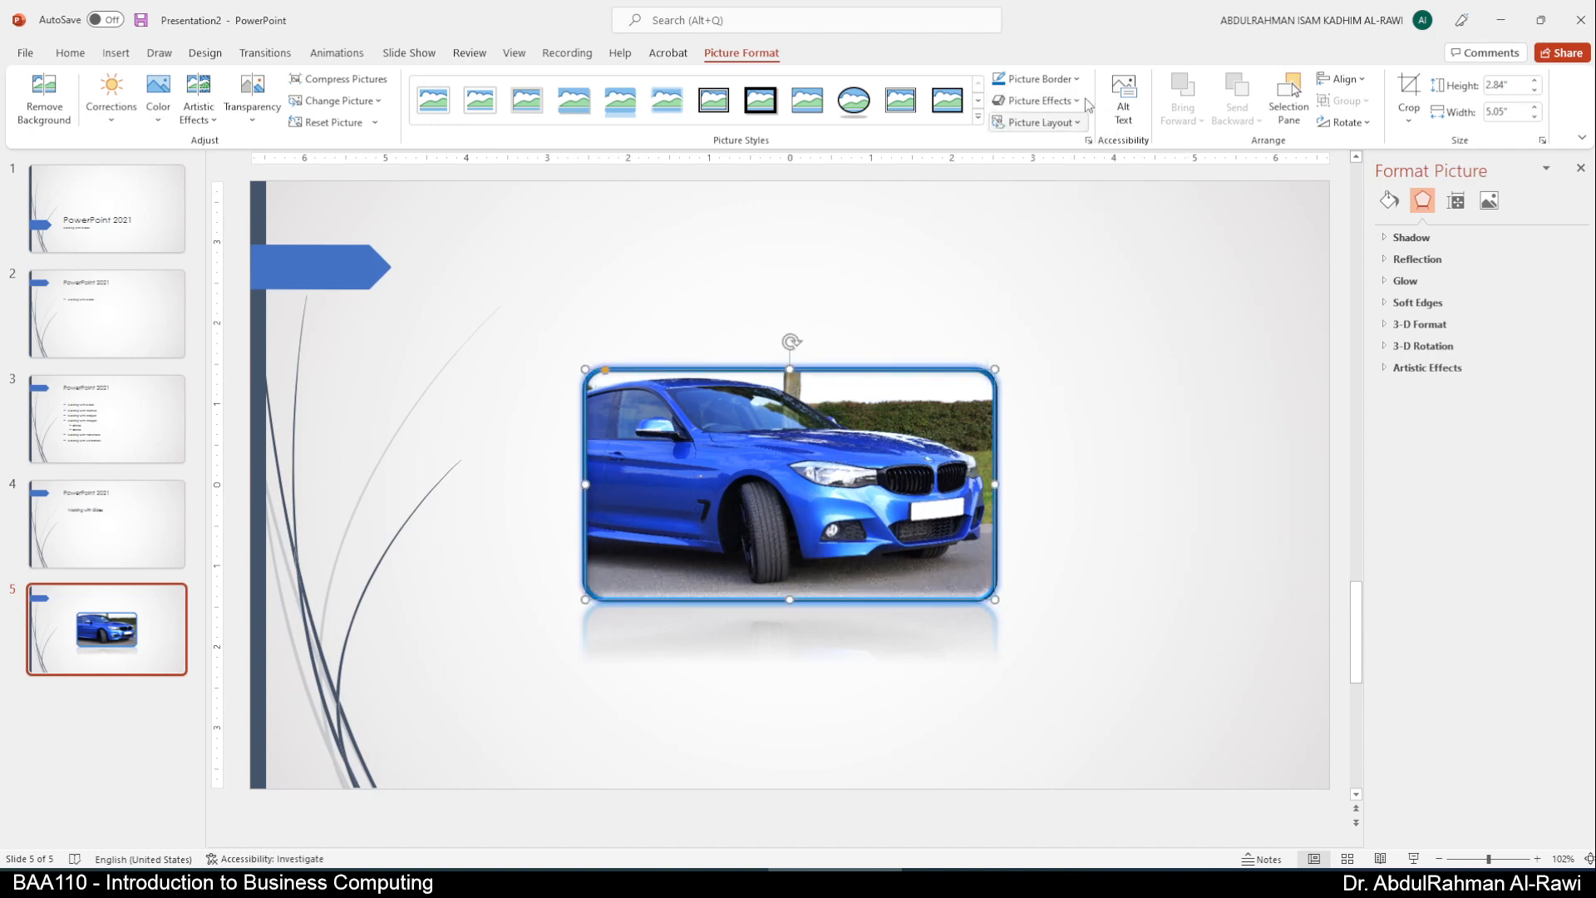
left_click(1039, 101)
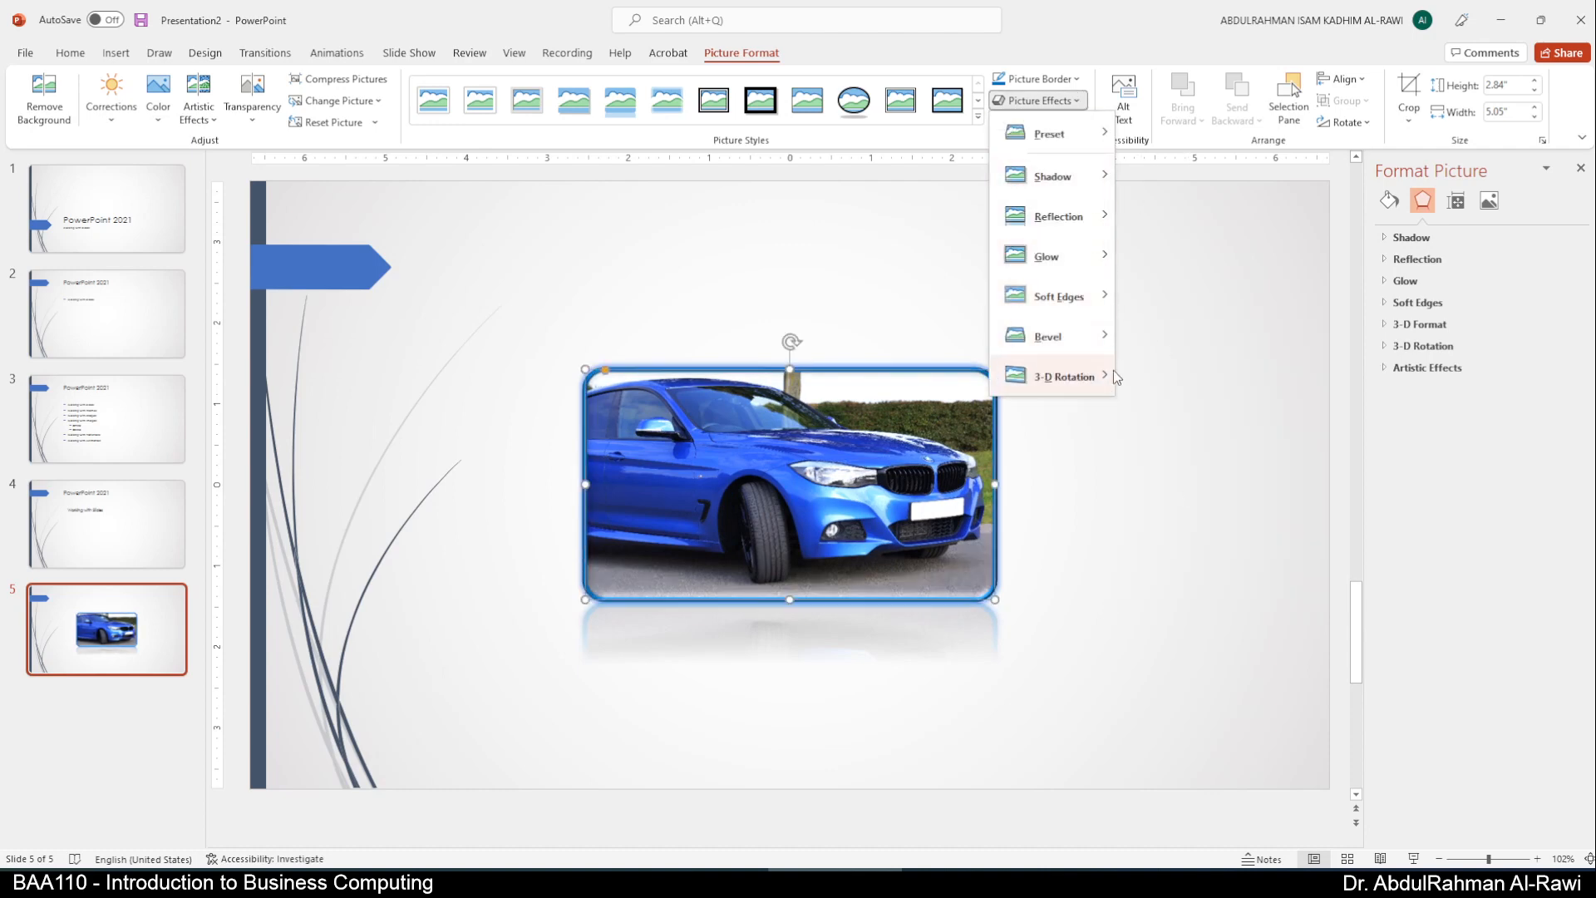
mouse_move(1114, 385)
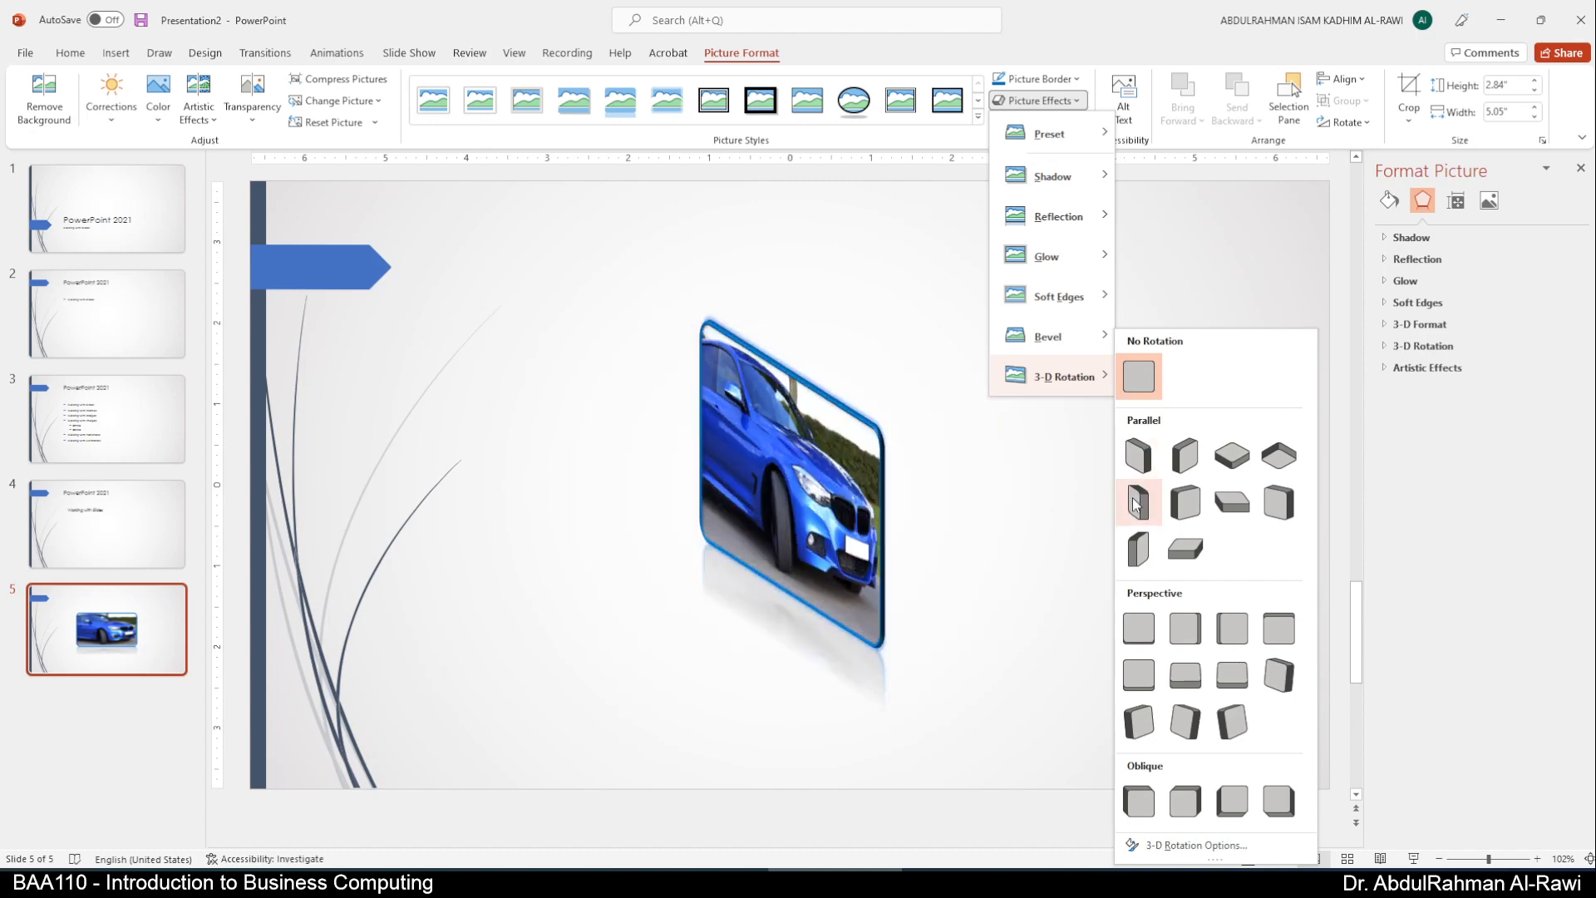
left_click(1130, 717)
- Move the car picture toward the slide's left side and give it the slanted perspective picture style with beveled, rounded corners
left_click_drag(811, 472, 677, 476)
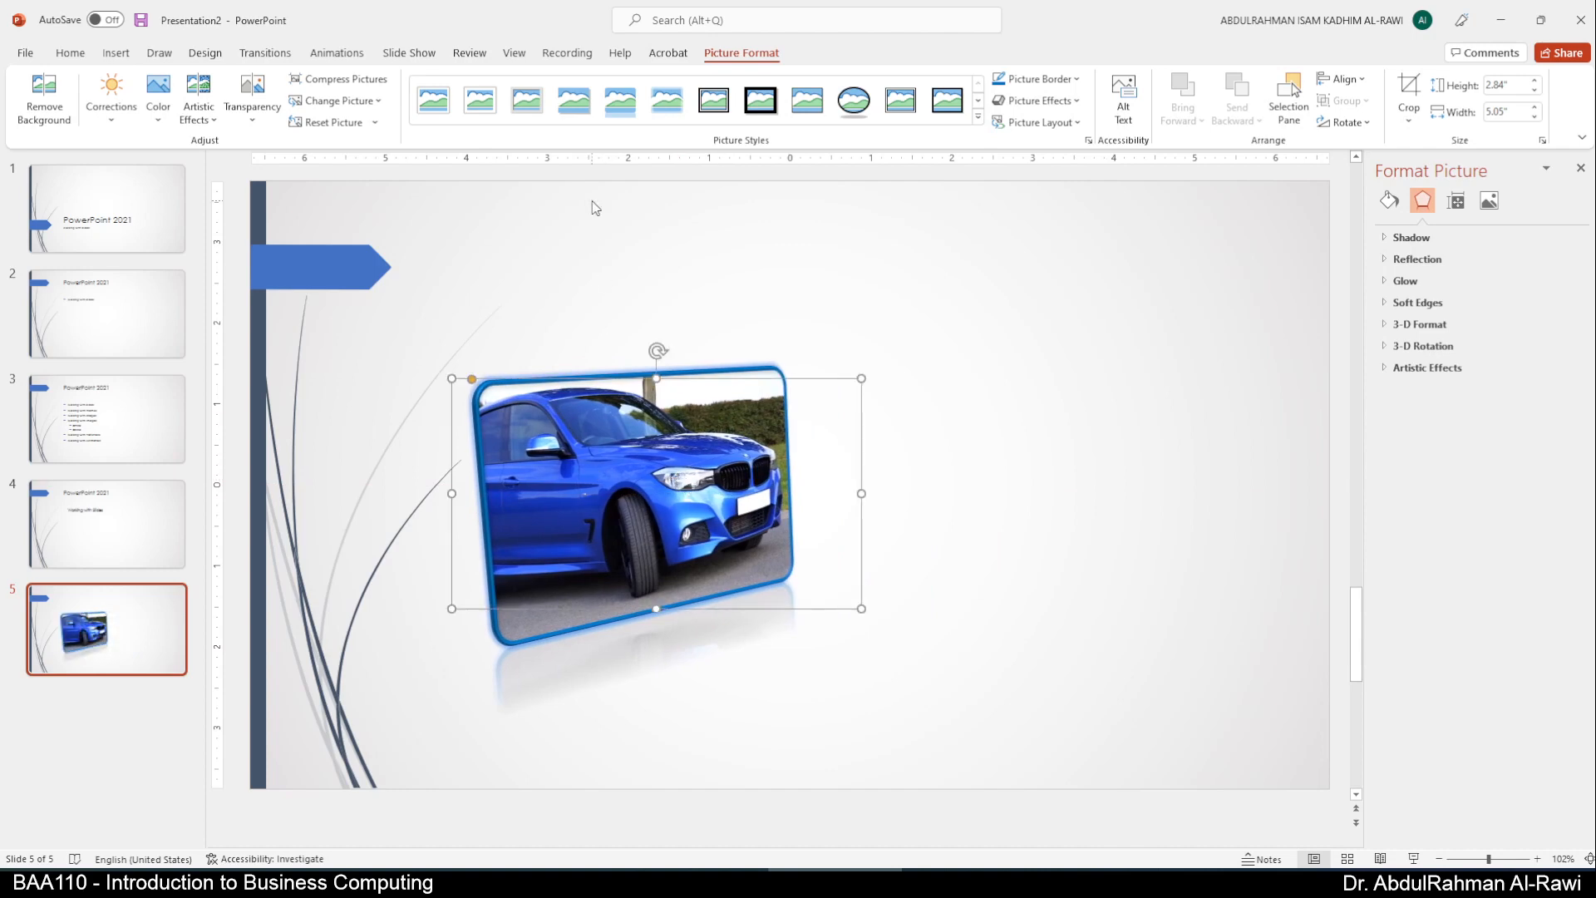
left_click(978, 118)
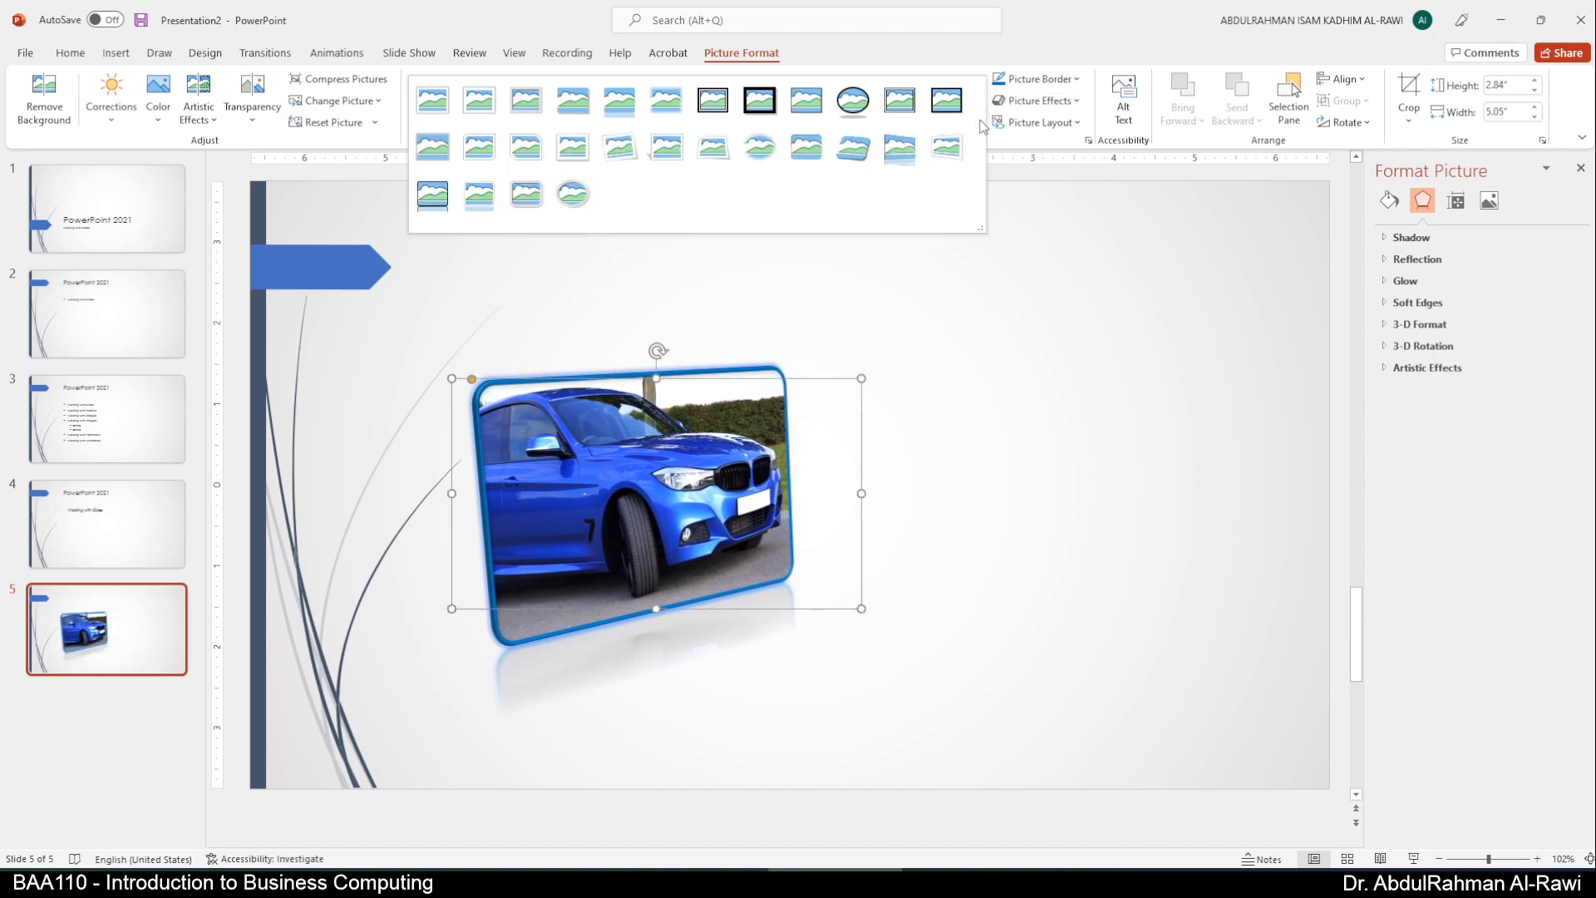
left_click(863, 152)
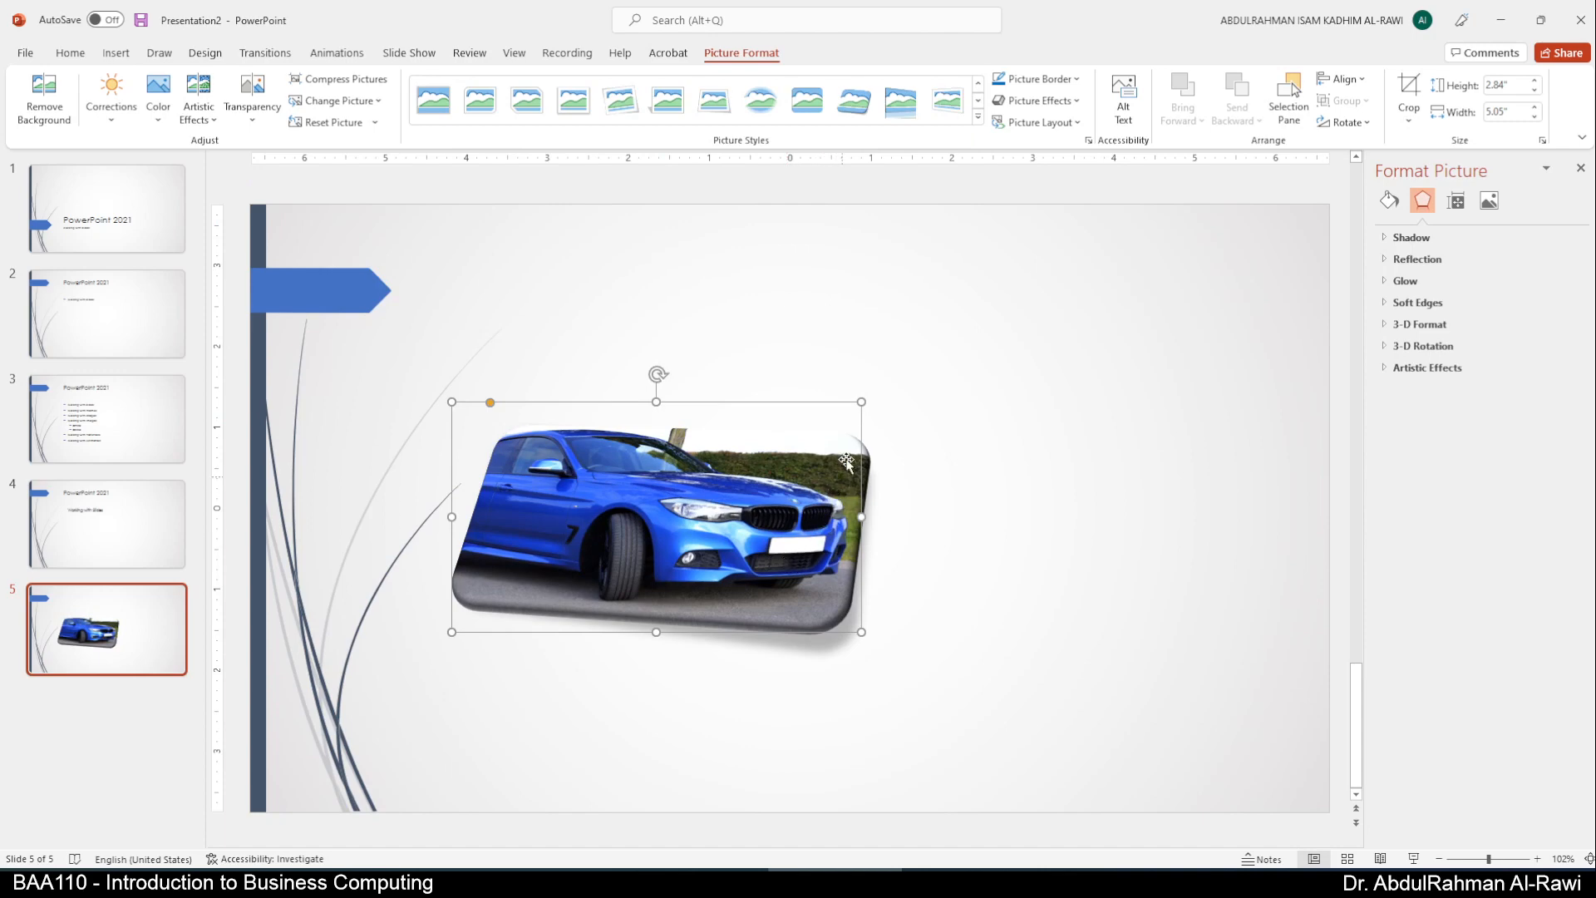
- Enlarge the car picture to about 4.84" high by 8.61" wide and reposition it near the slide's centre
left_click_drag(627, 514, 655, 415)
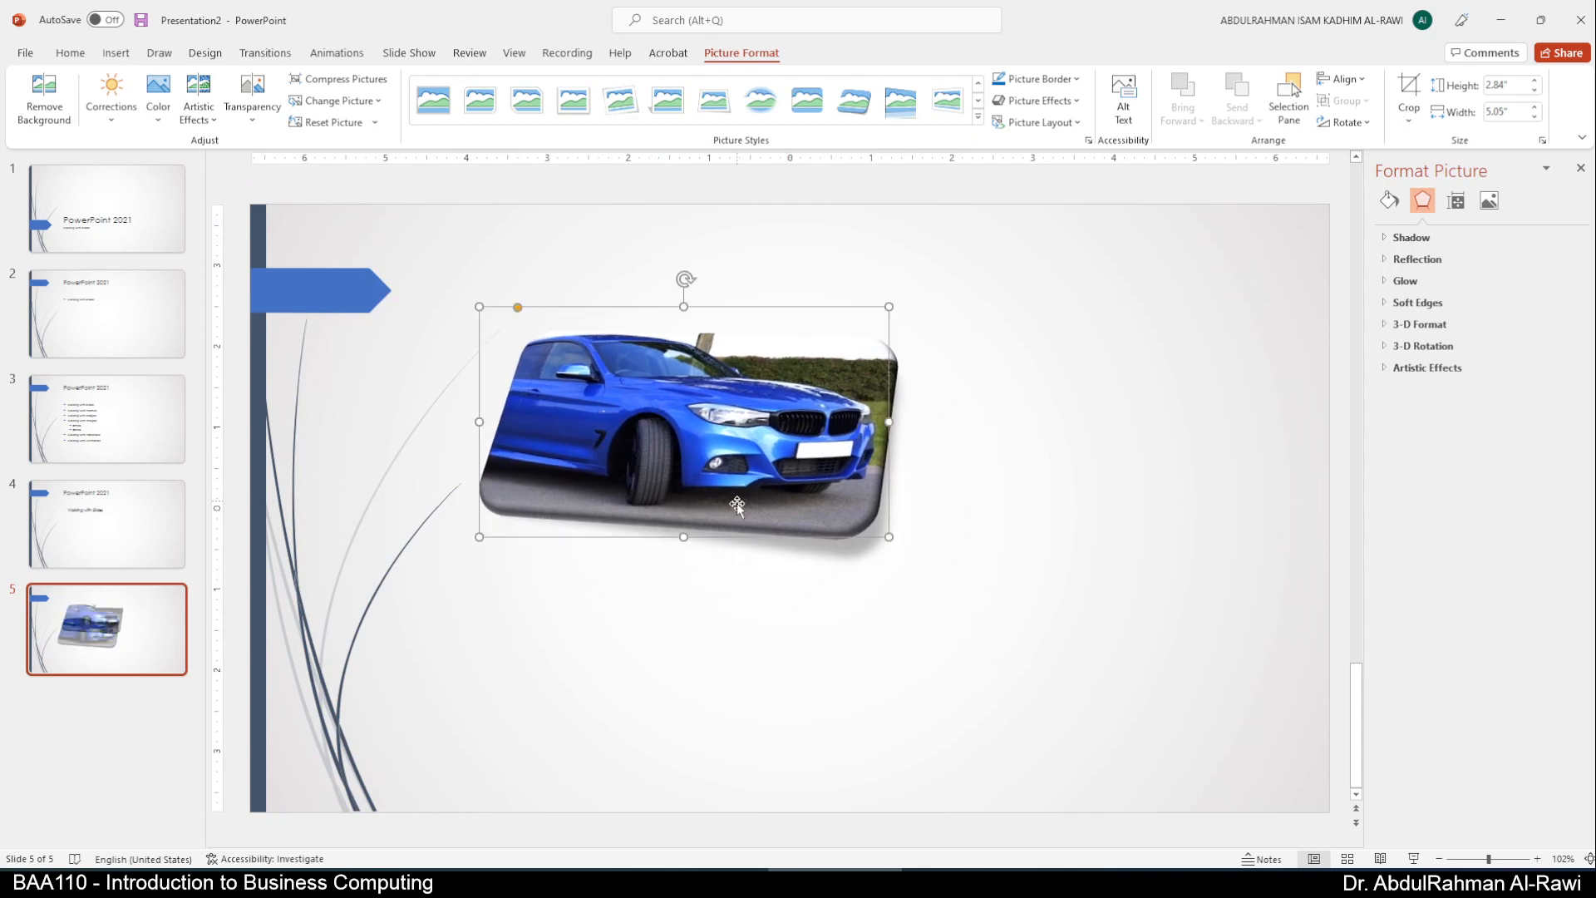
left_click_drag(883, 542, 1157, 703)
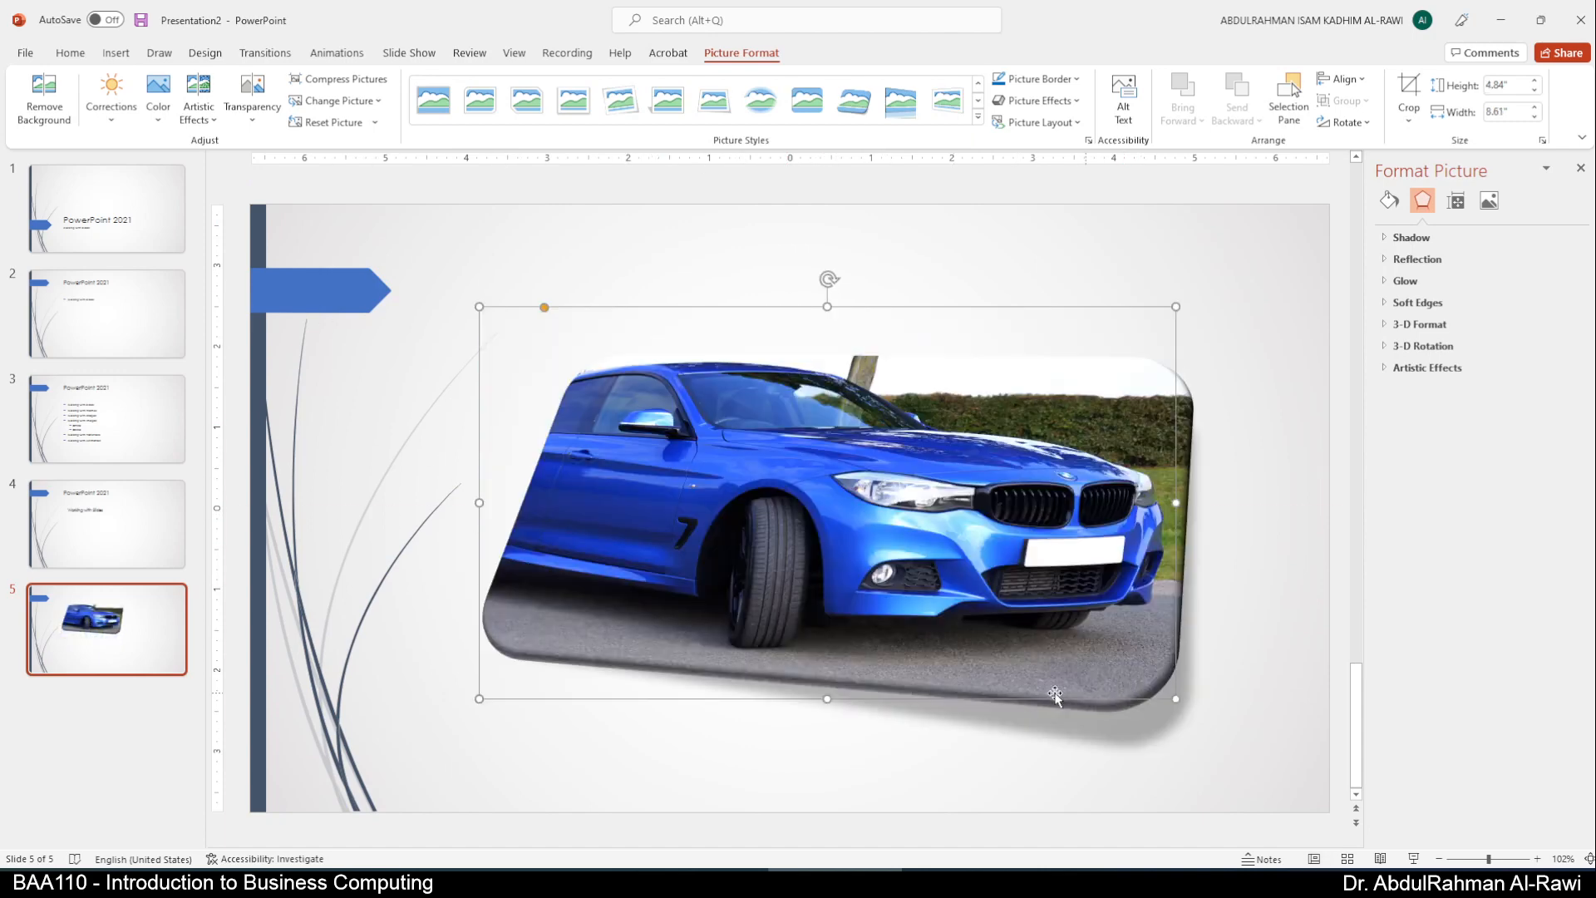
left_click_drag(861, 505, 801, 495)
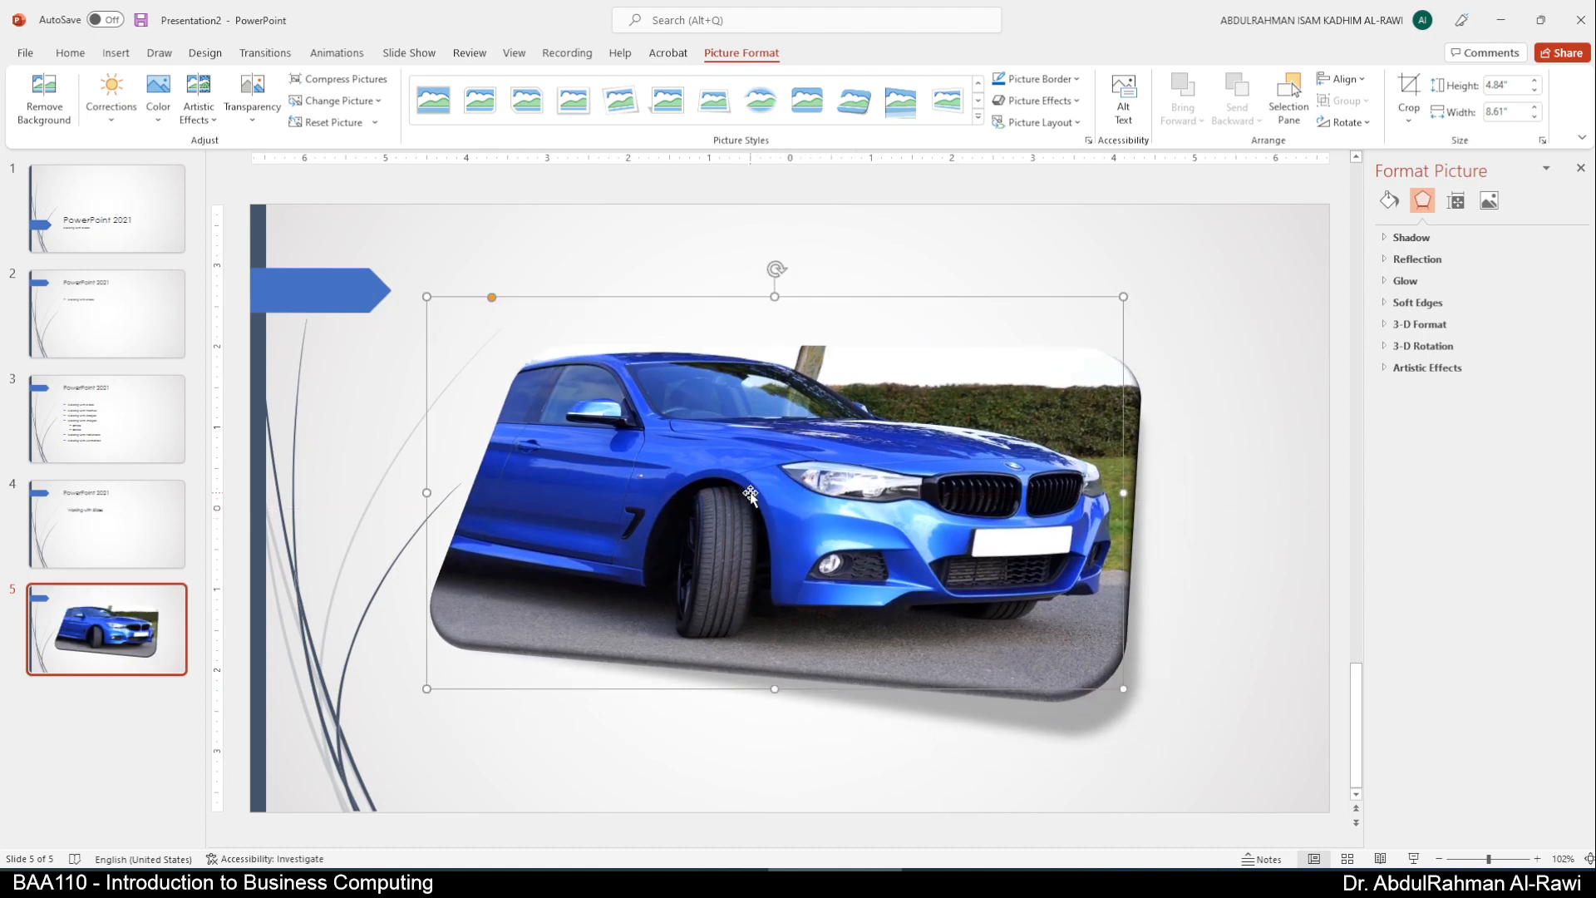
- Browse the correction, color, transparency and artistic effect presets available for the car picture
left_click(121, 116)
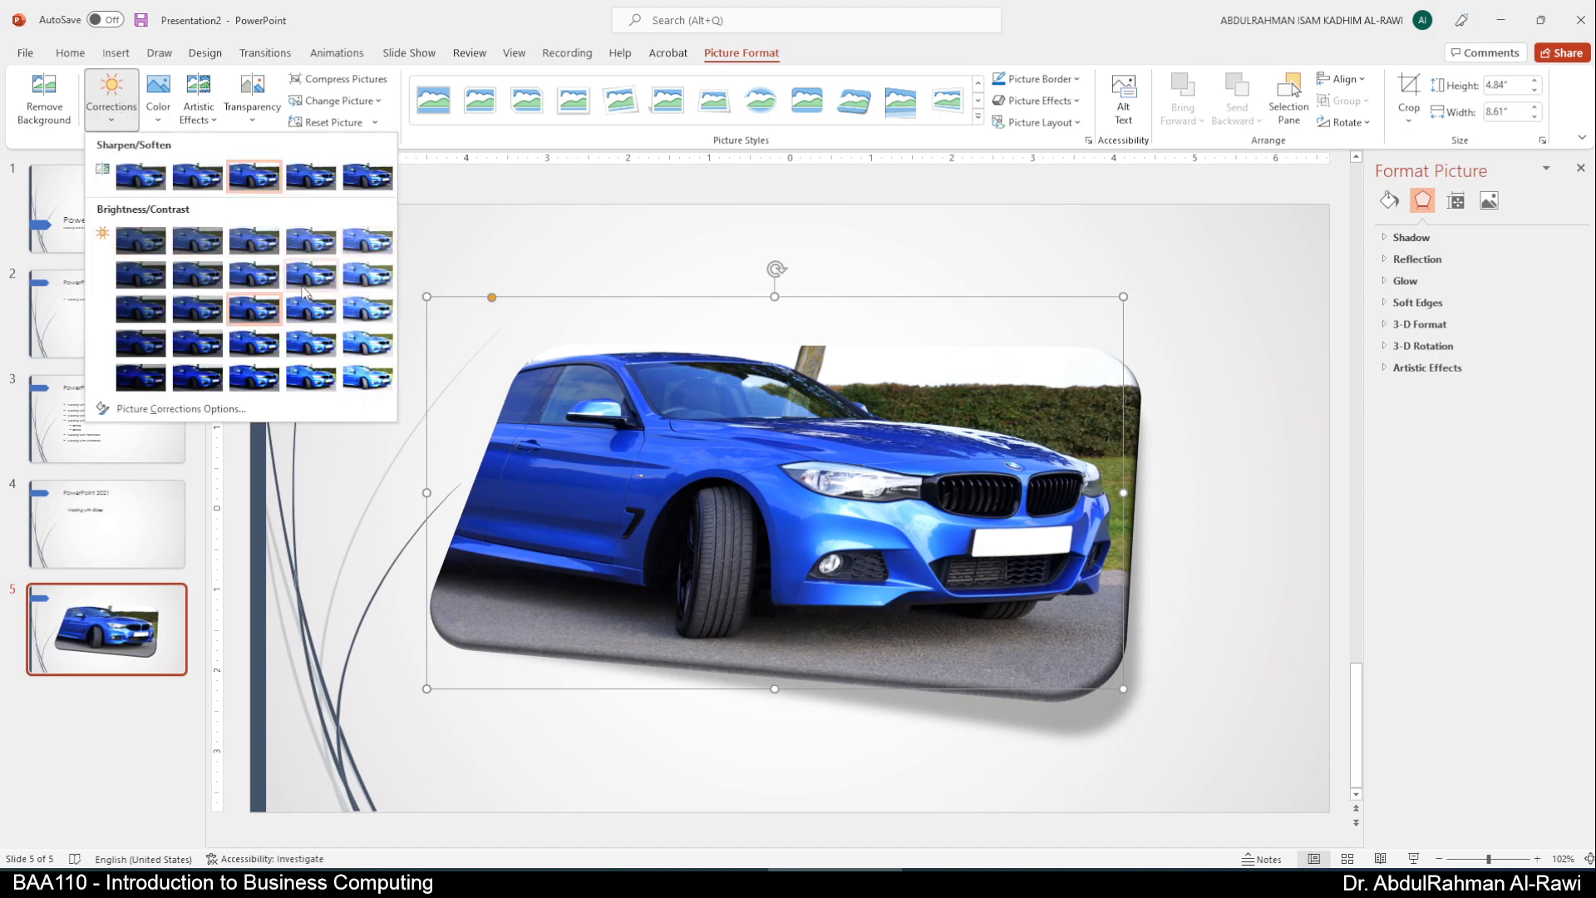
left_click(161, 116)
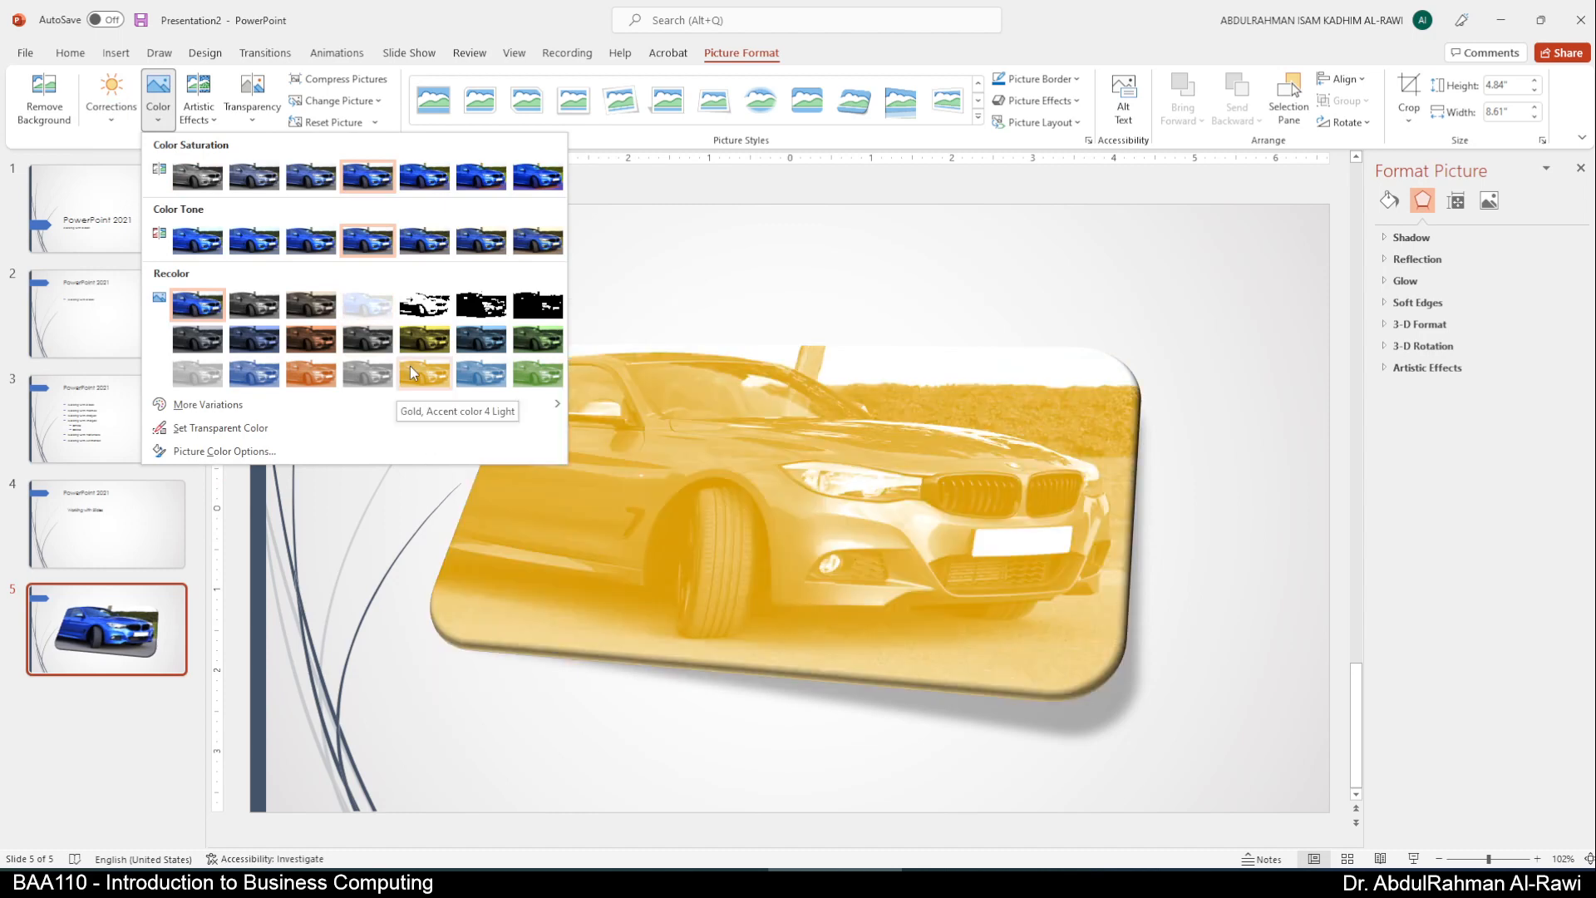
left_click(254, 123)
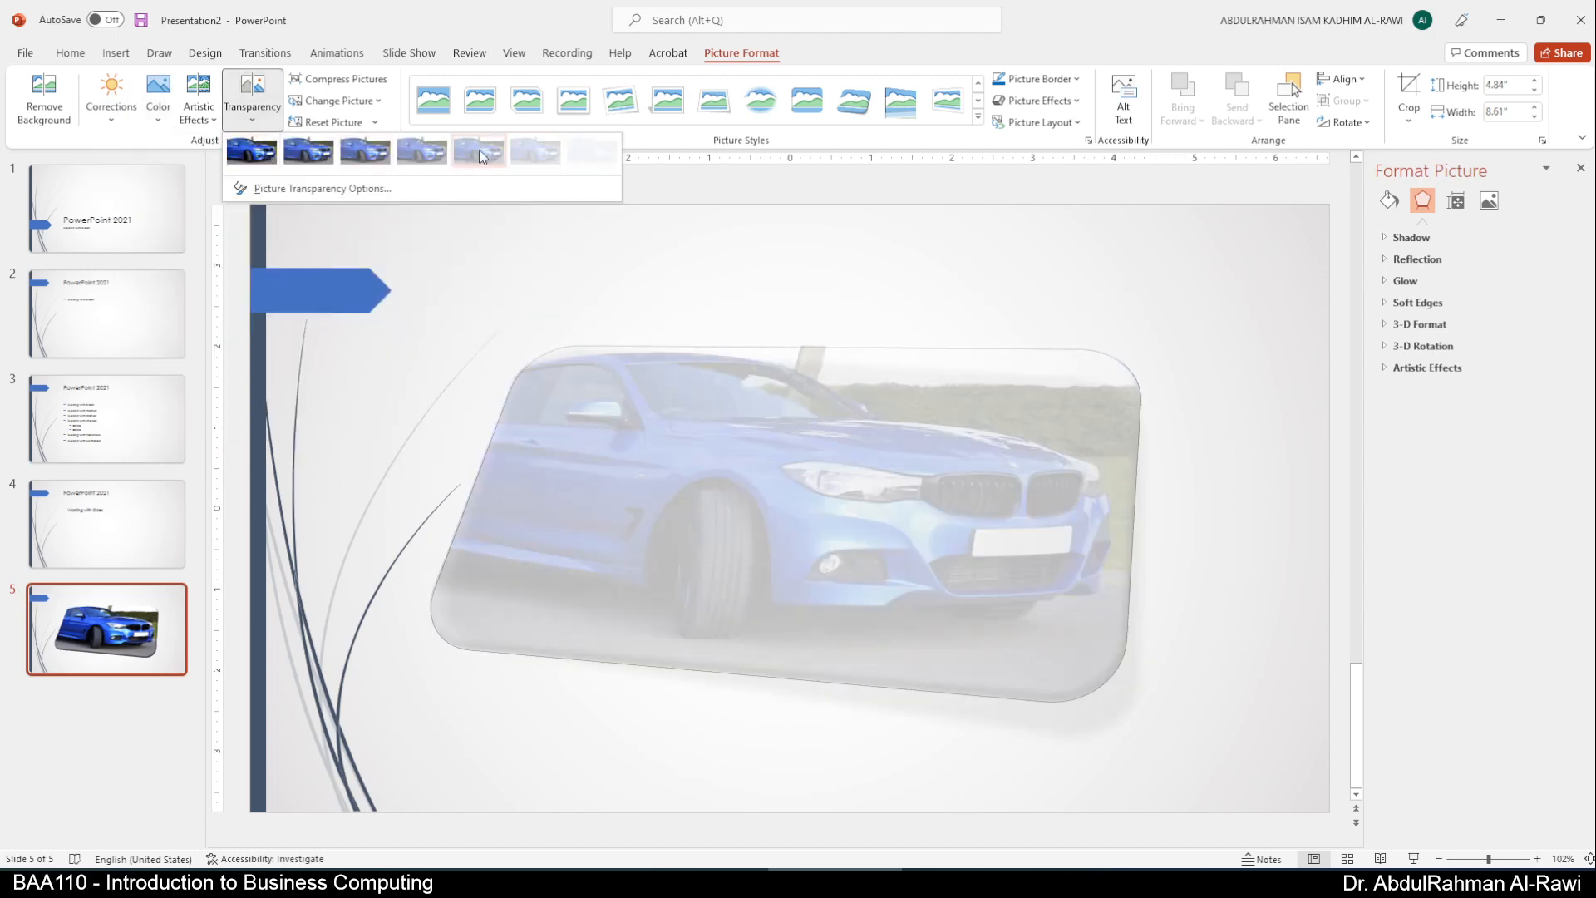
left_click(199, 103)
left_click(199, 104)
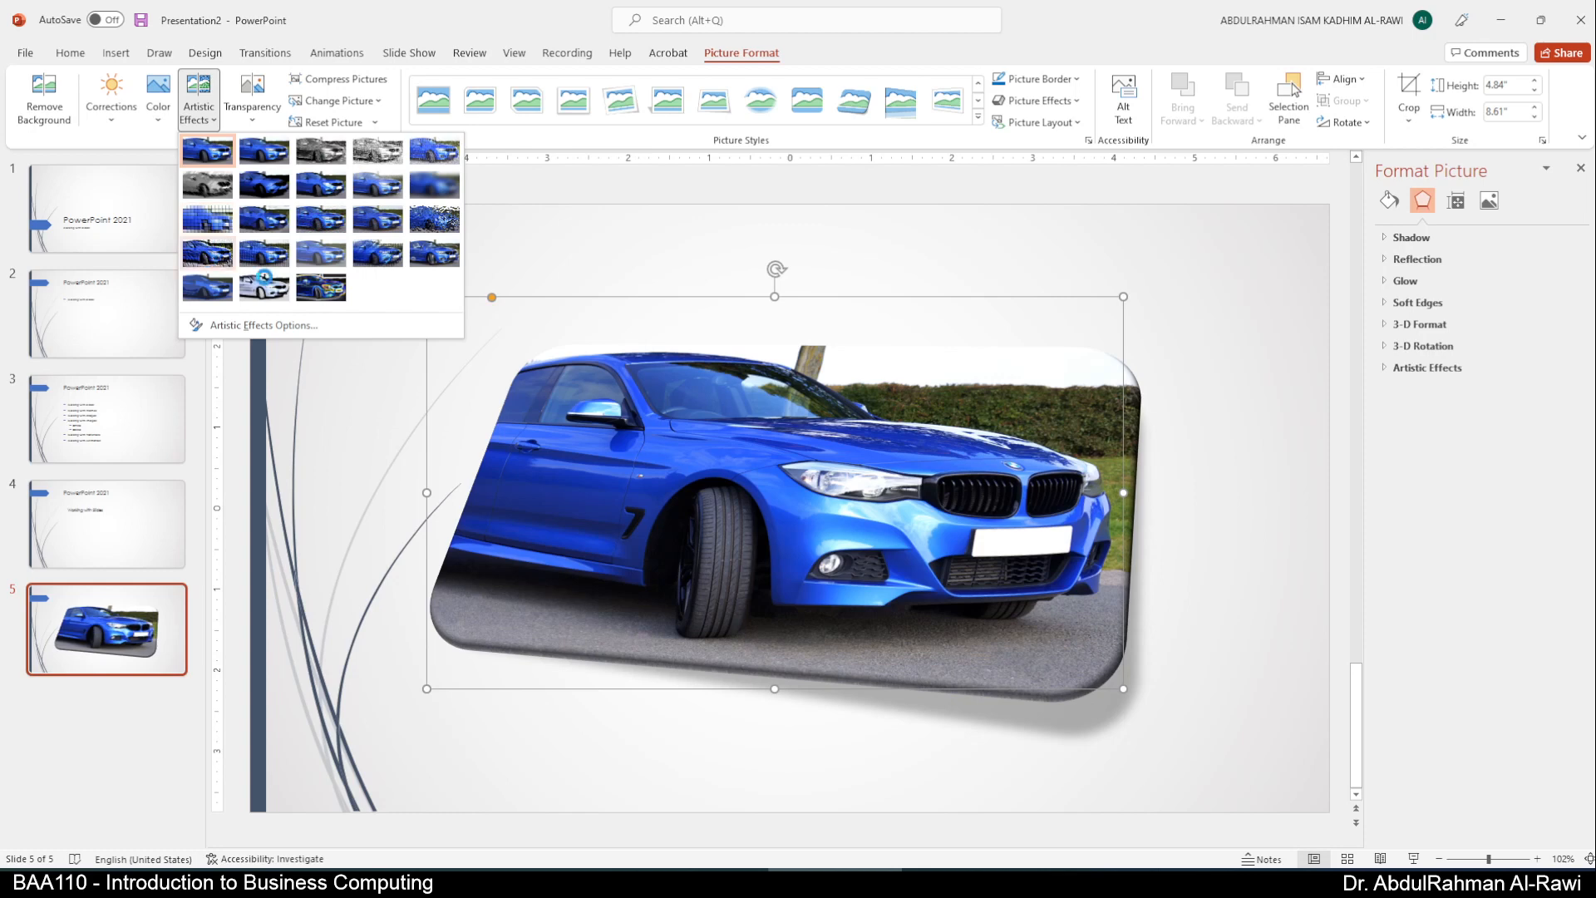
key("Escape")
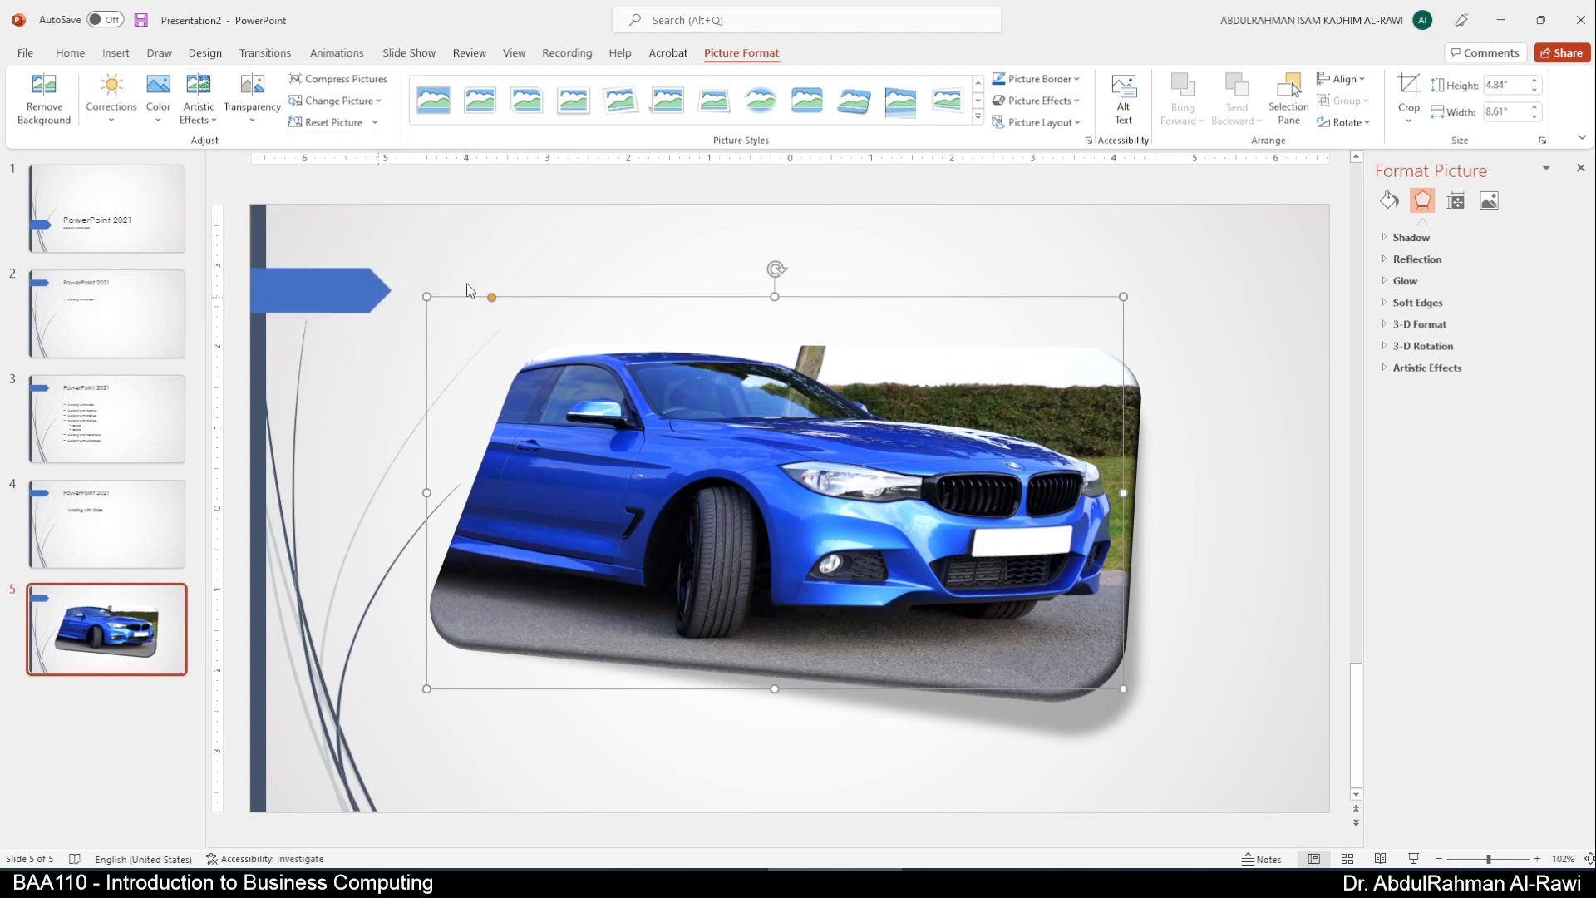
- Try an artistic effect on the car picture and review the sources offered for replacing it
left_click(214, 122)
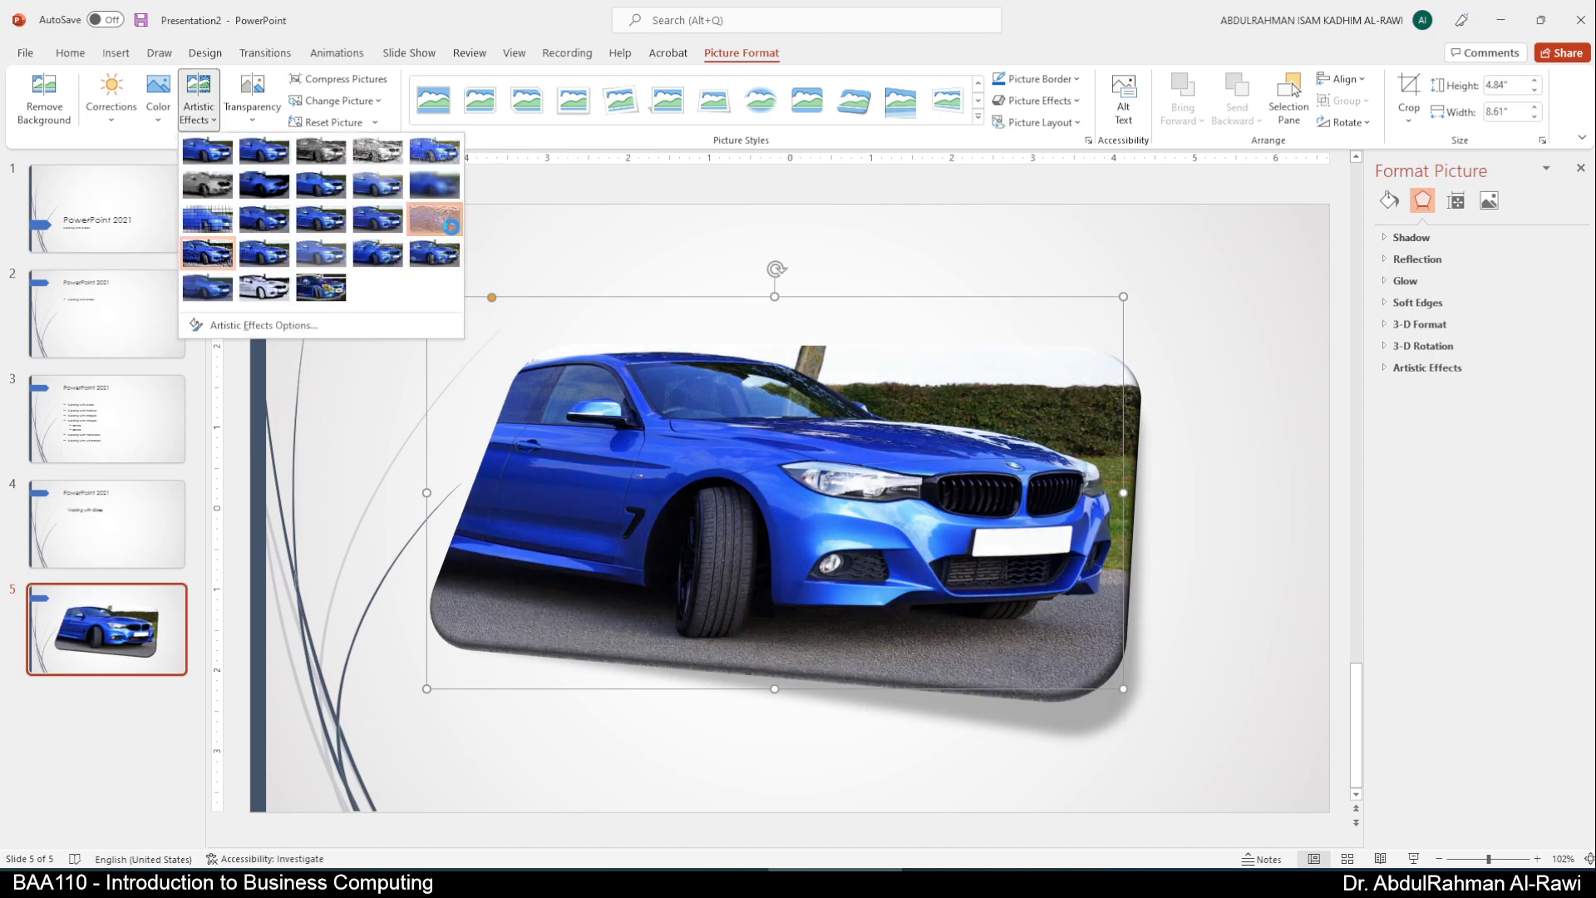
left_click(450, 225)
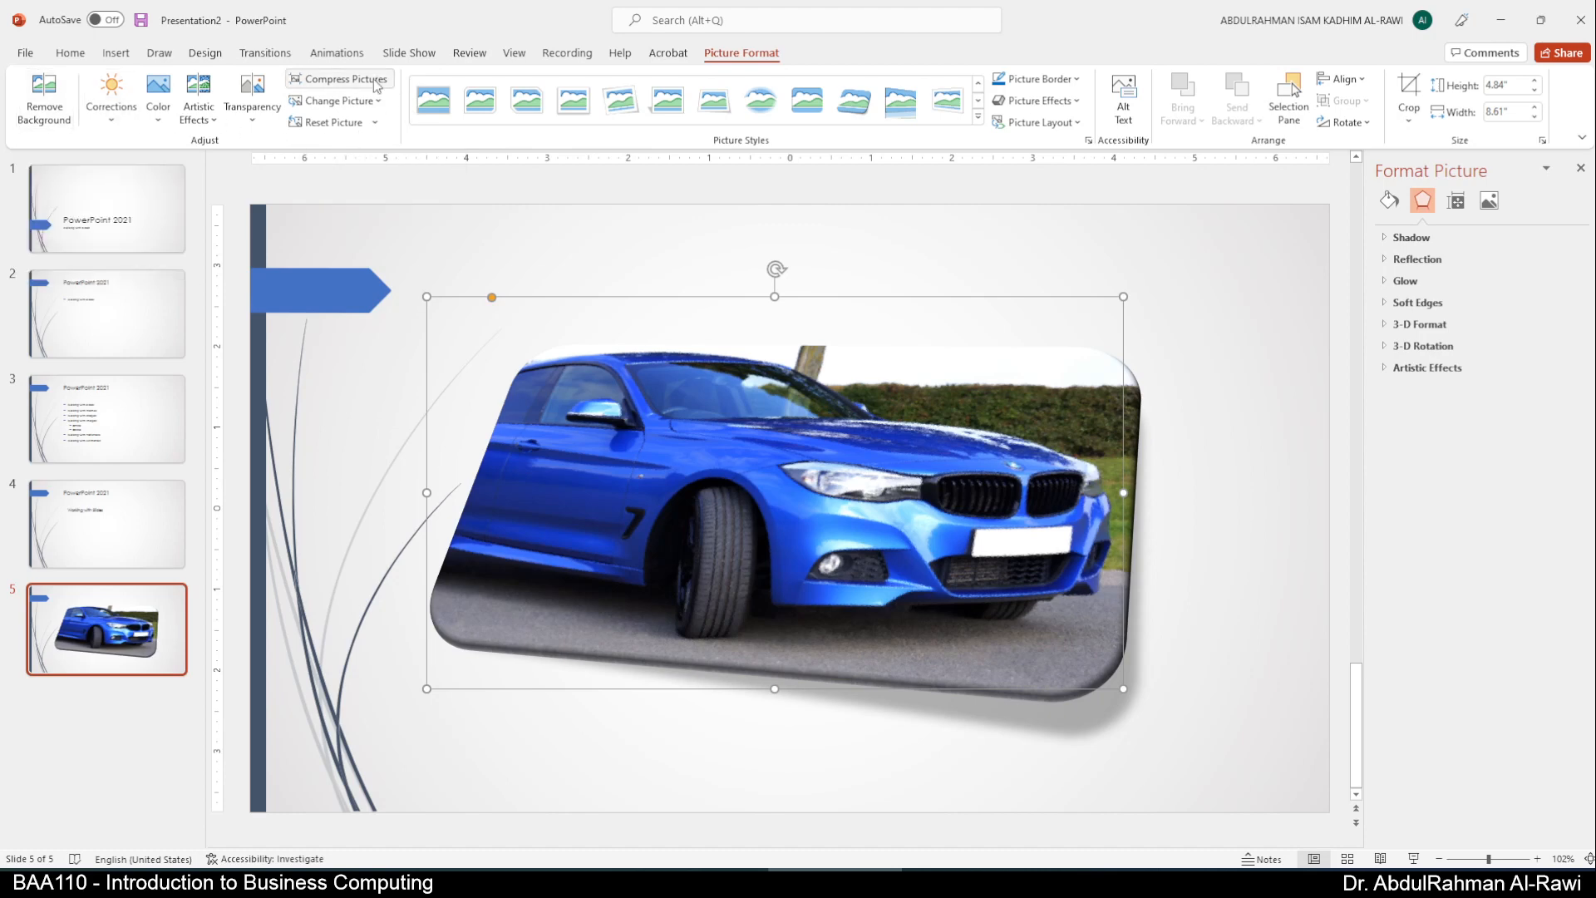
left_click(384, 105)
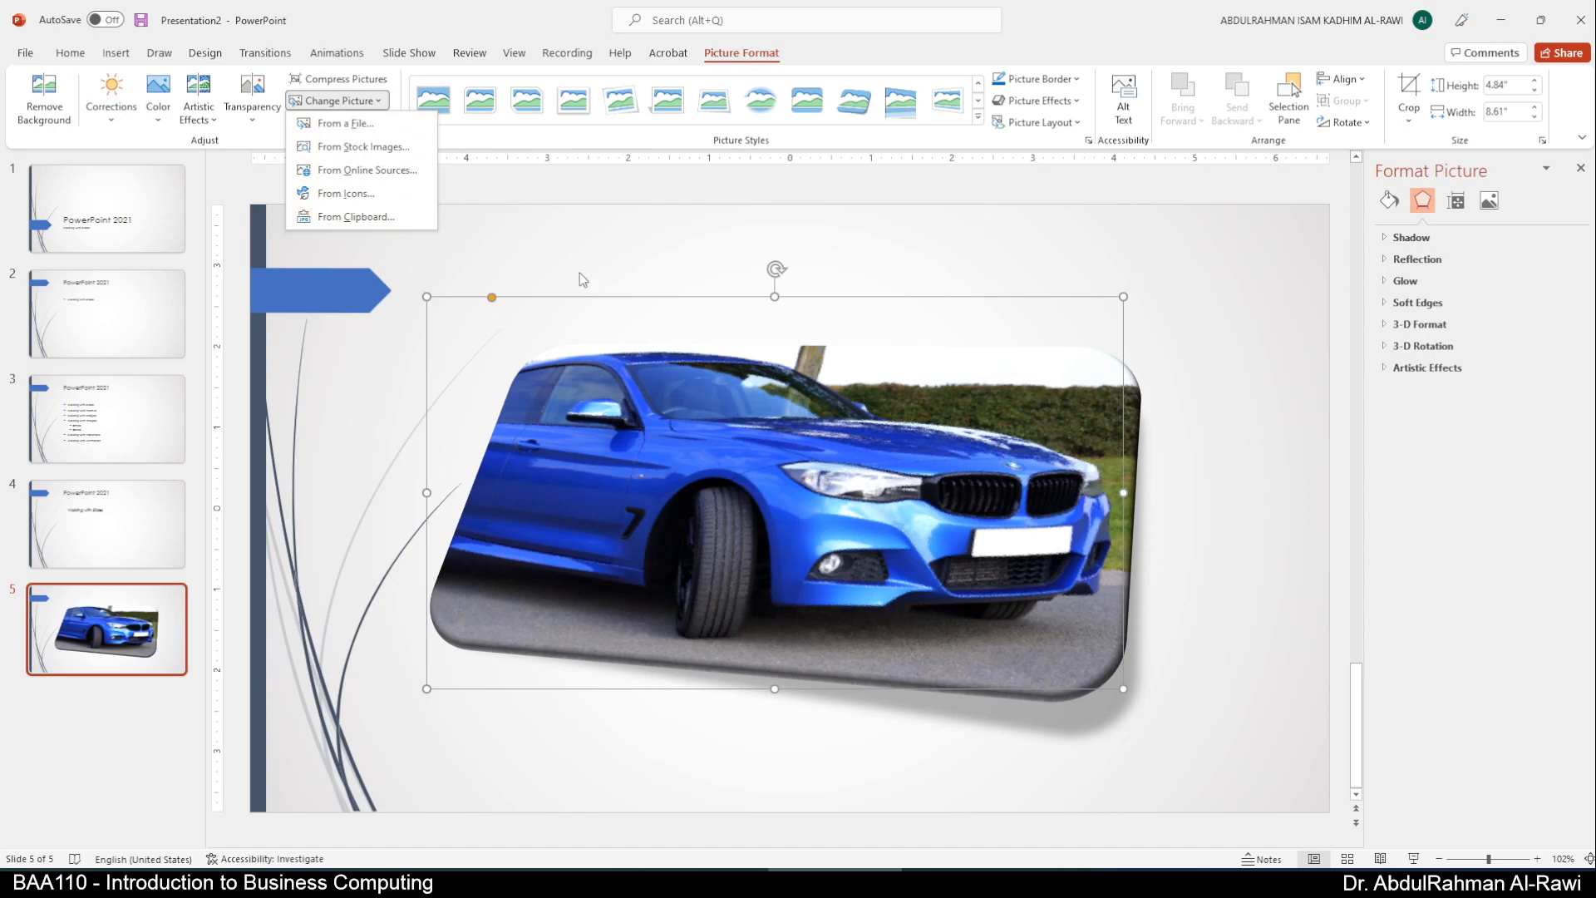
left_click(502, 149)
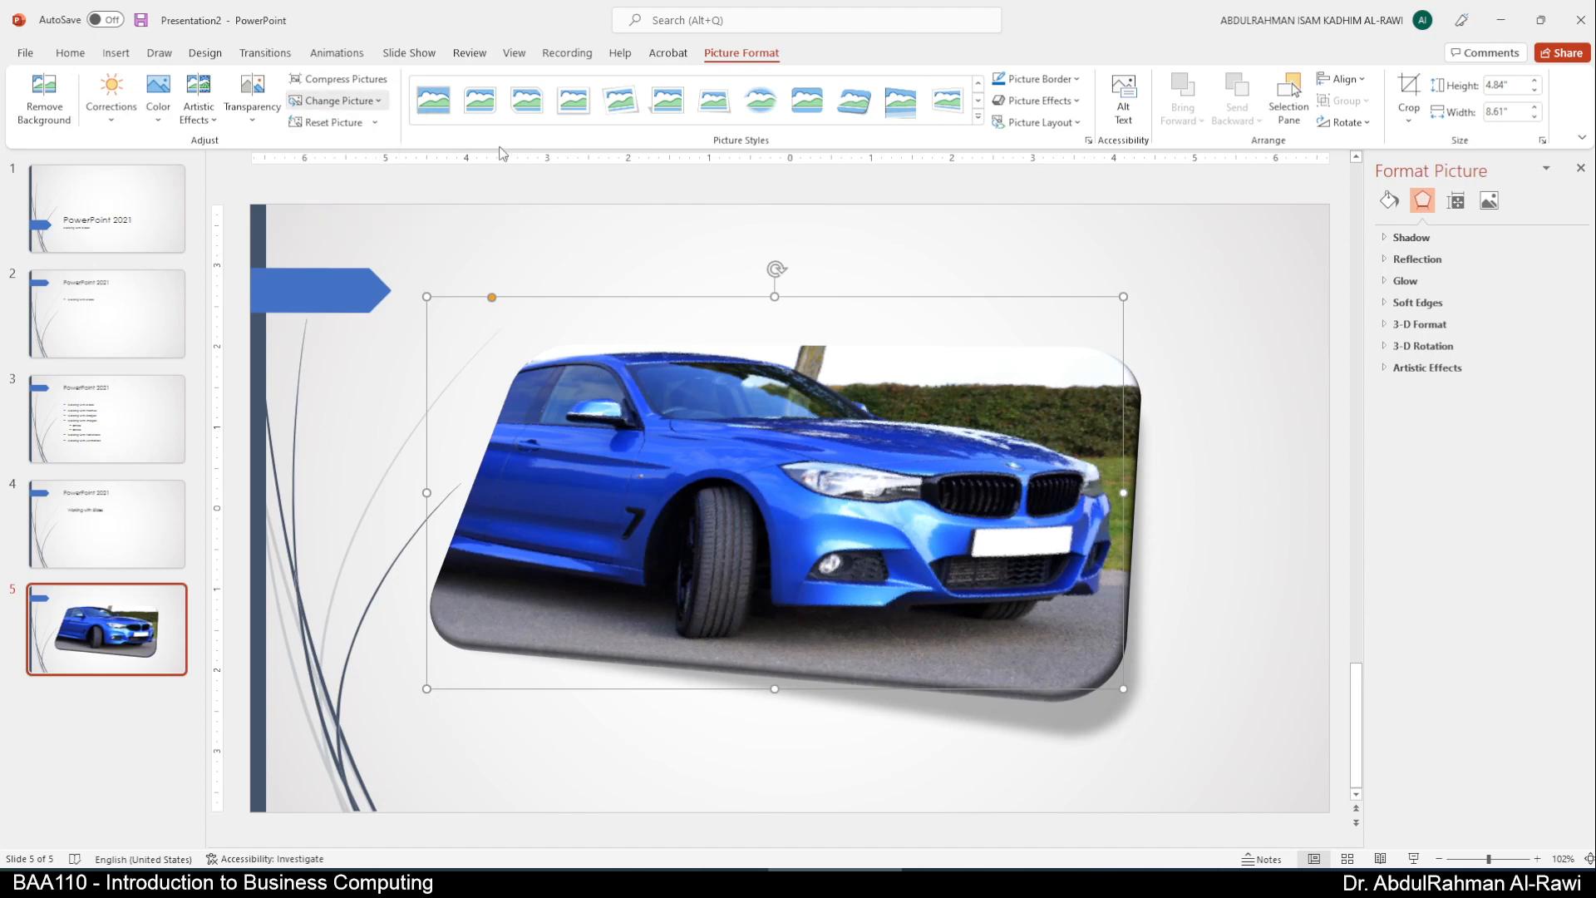
- Reset the car picture's formatting, then delete the picture from slide 5
left_click(359, 135)
left_click(1278, 421)
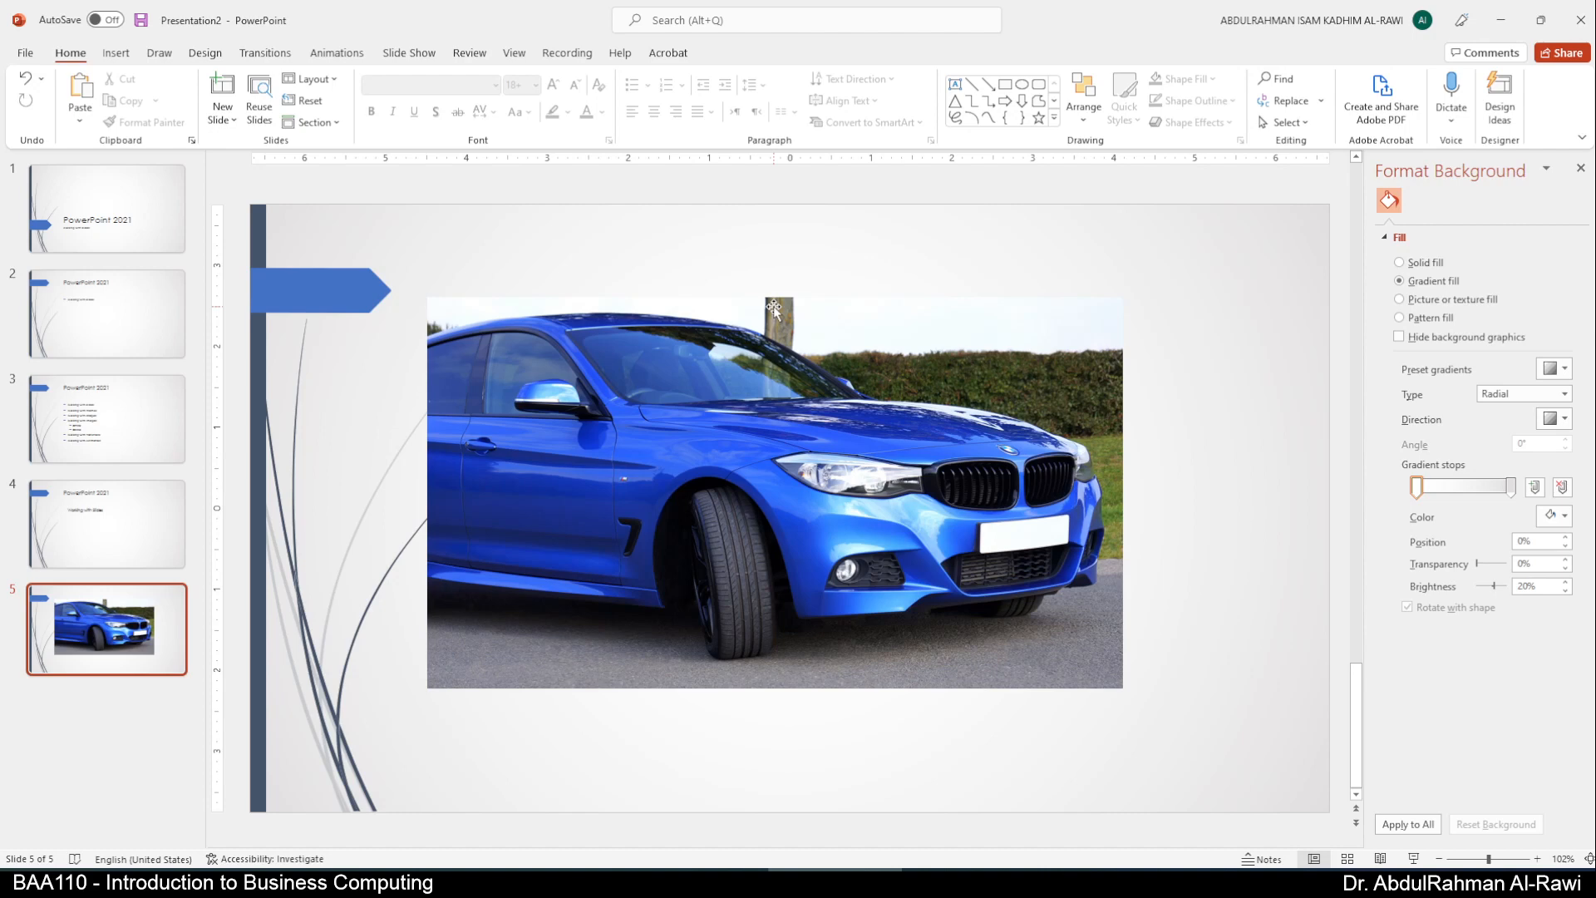
left_click(875, 386)
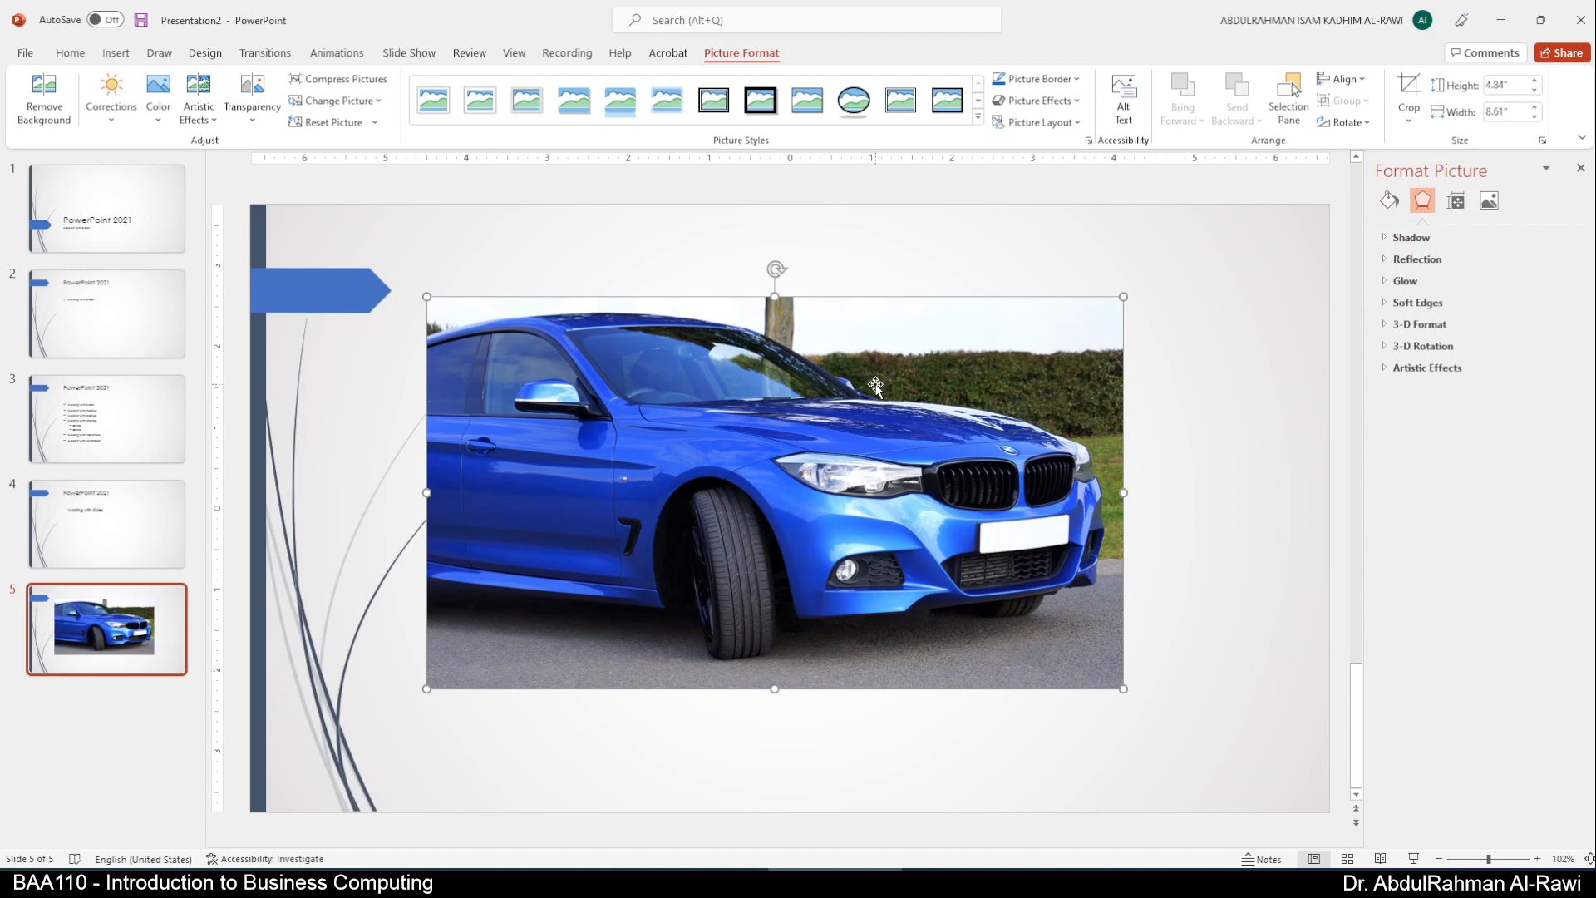
key("Delete")
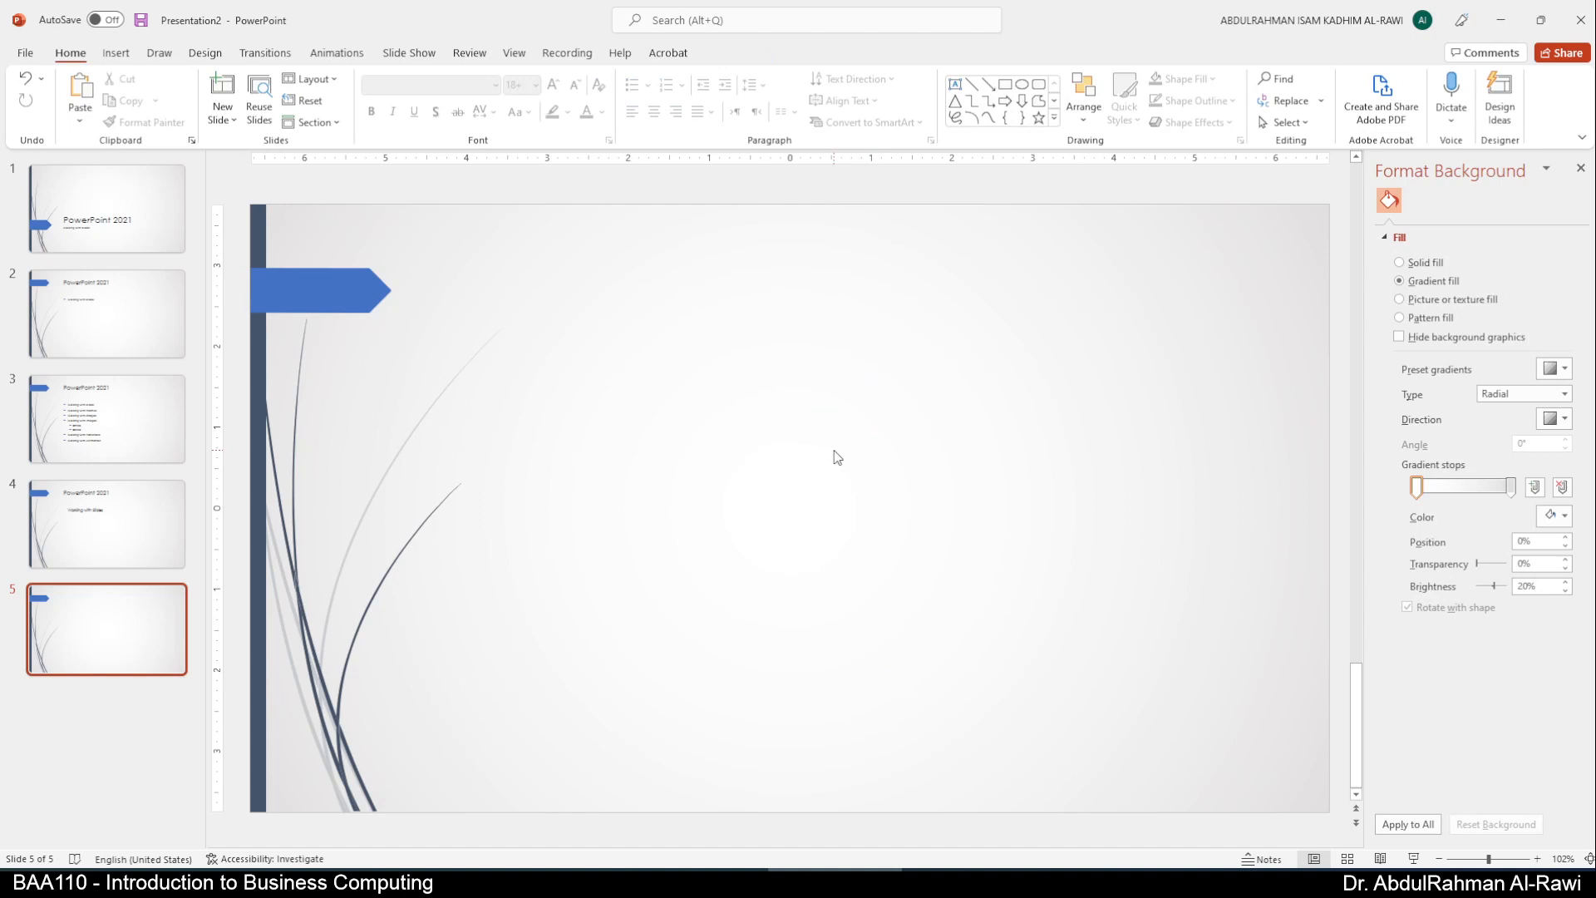
- Give slide 5 a solid dark orange background fill
left_click(1582, 170)
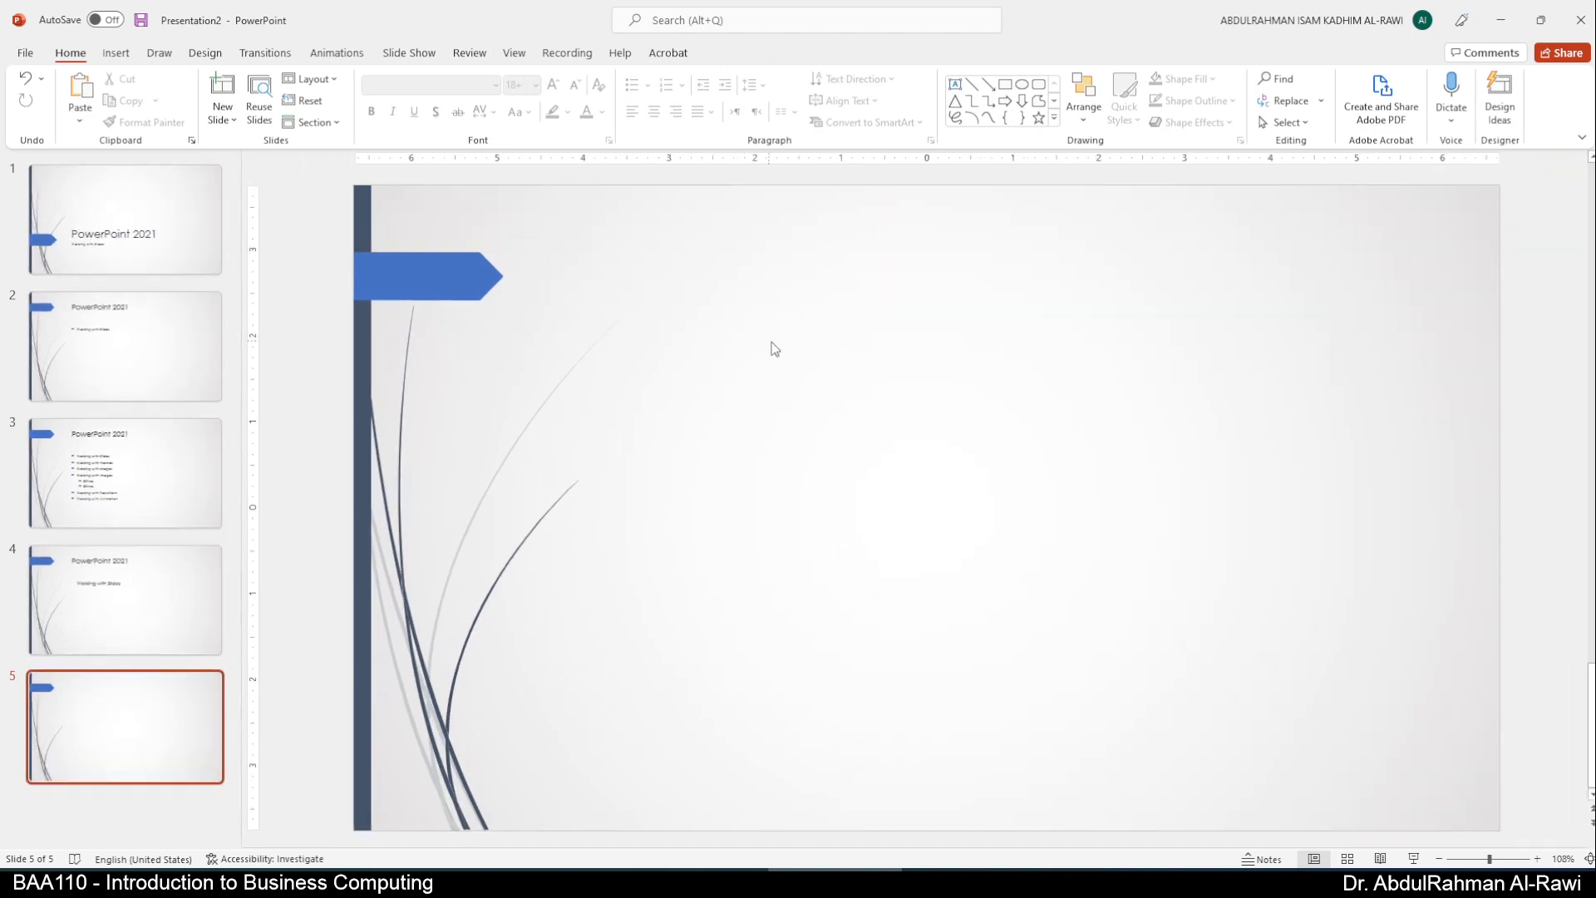
right_click(821, 348)
left_click(871, 508)
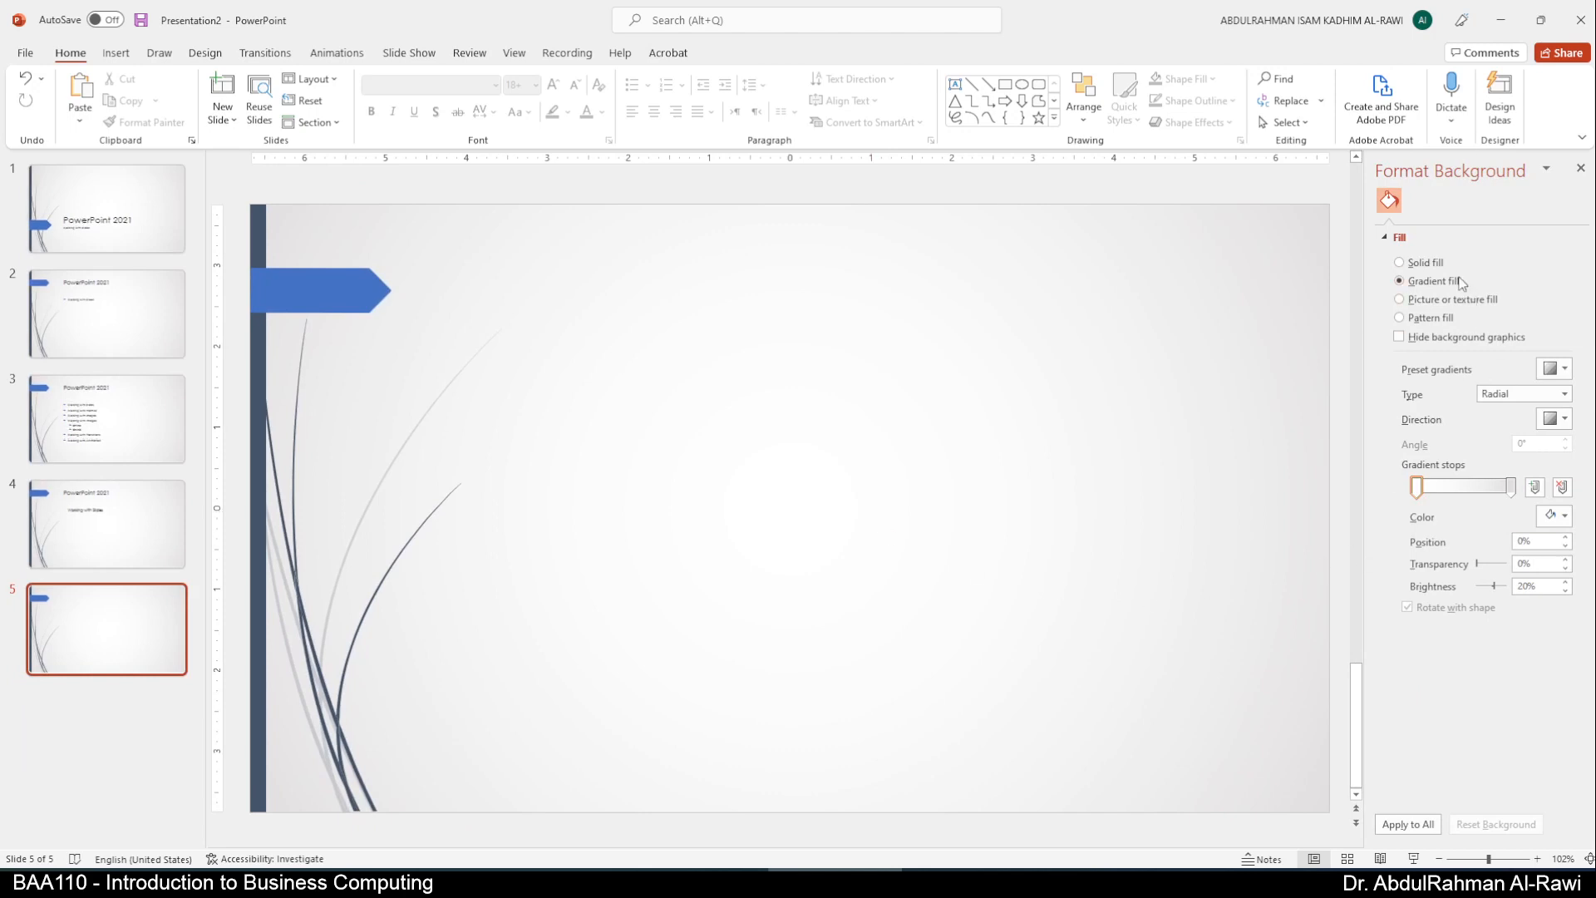
left_click(1431, 262)
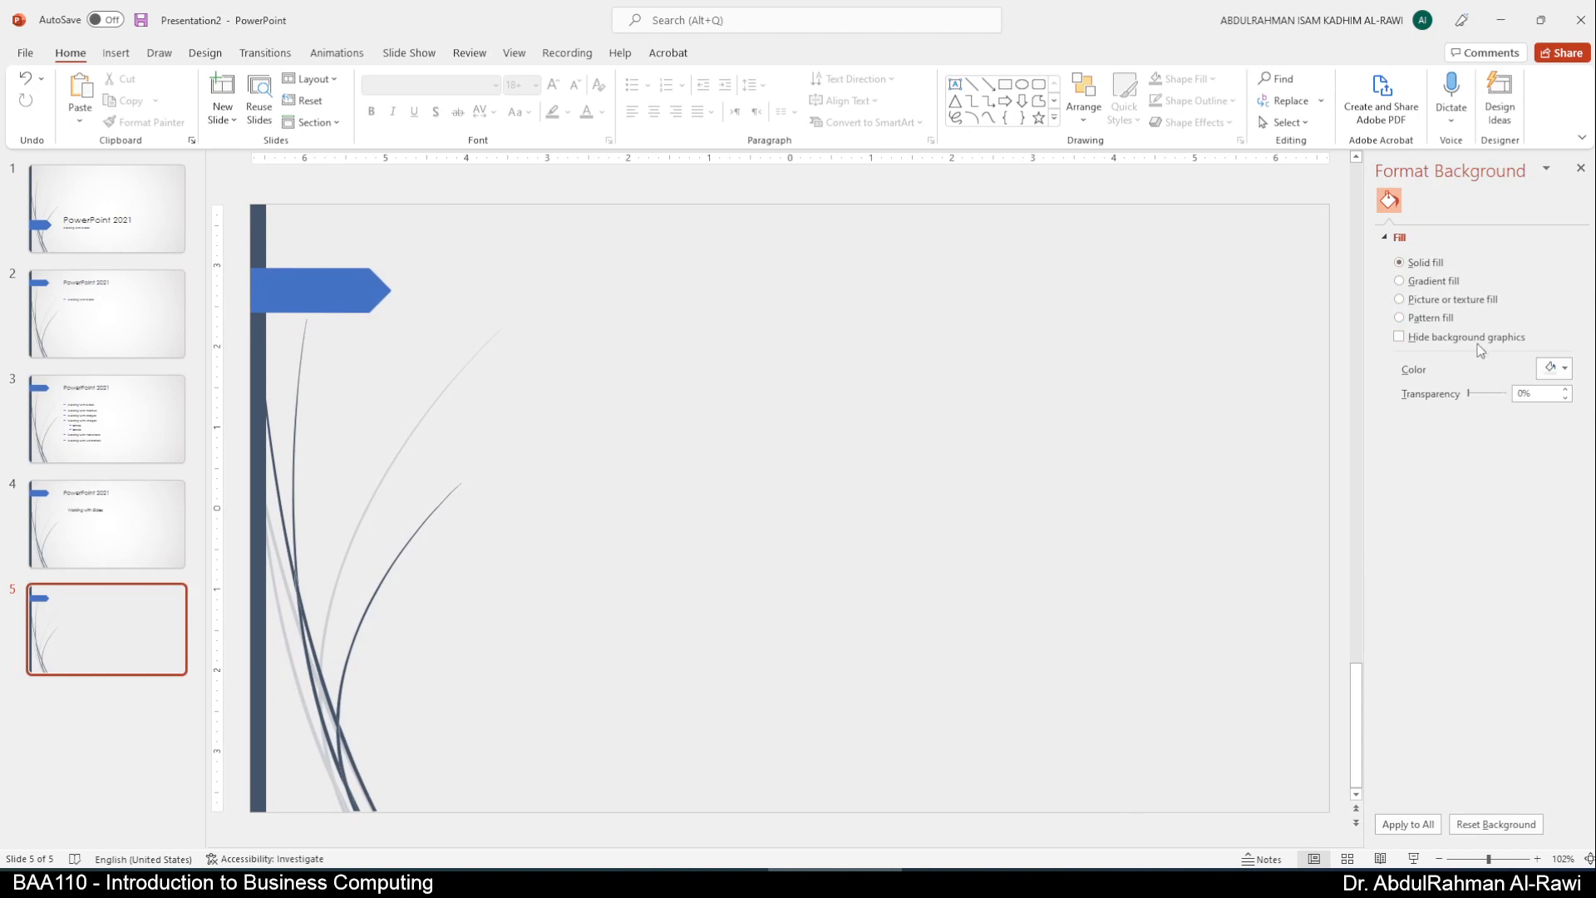
left_click(1551, 368)
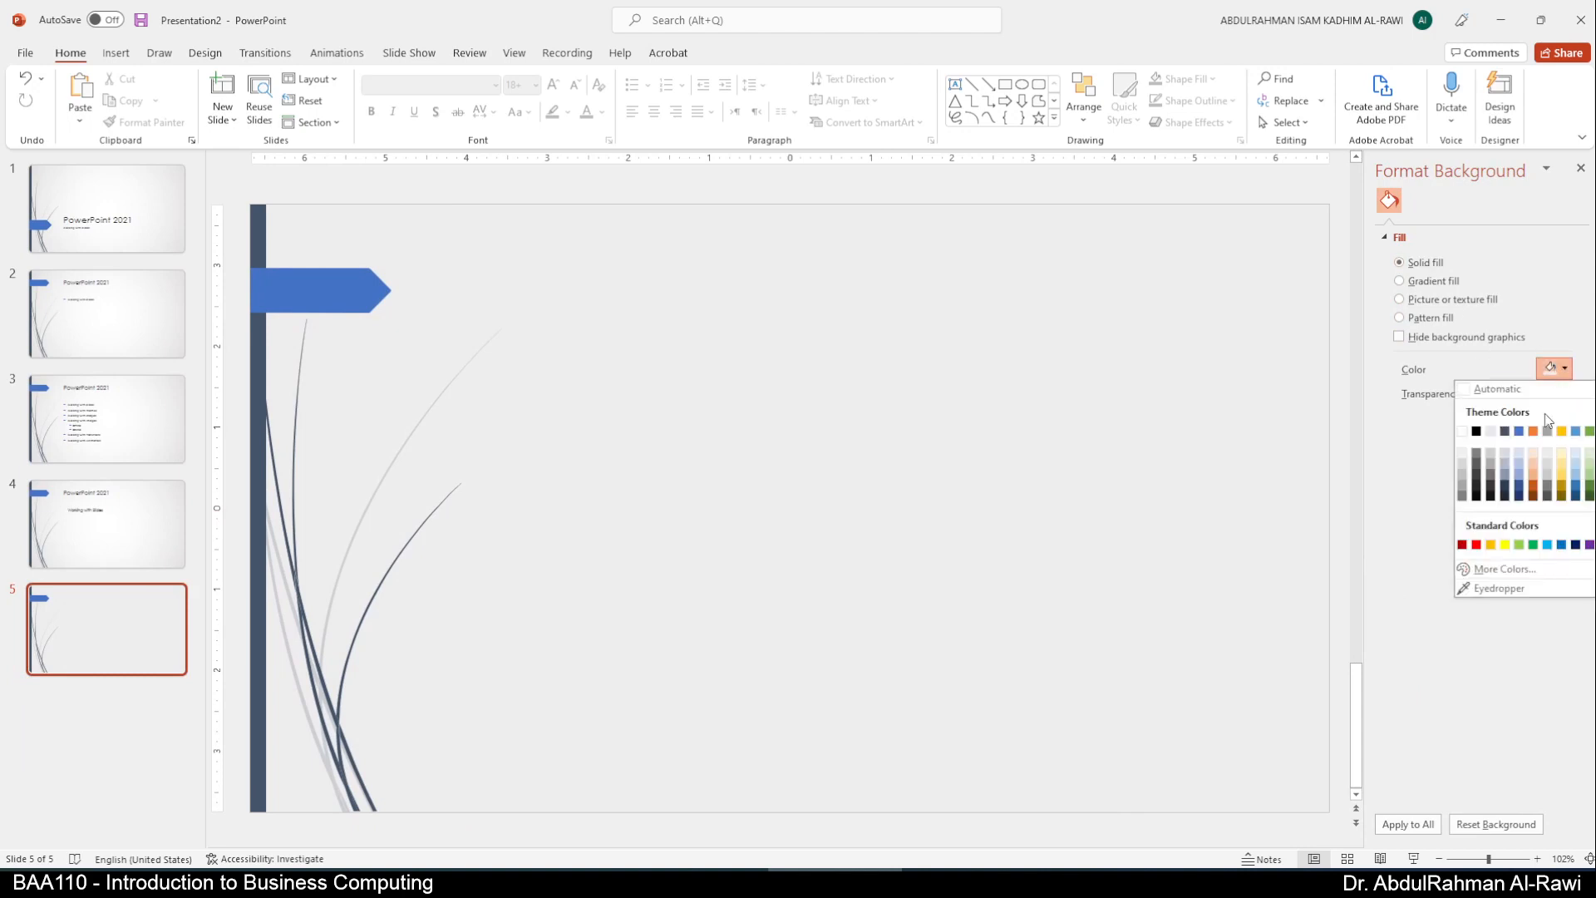
left_click(1533, 487)
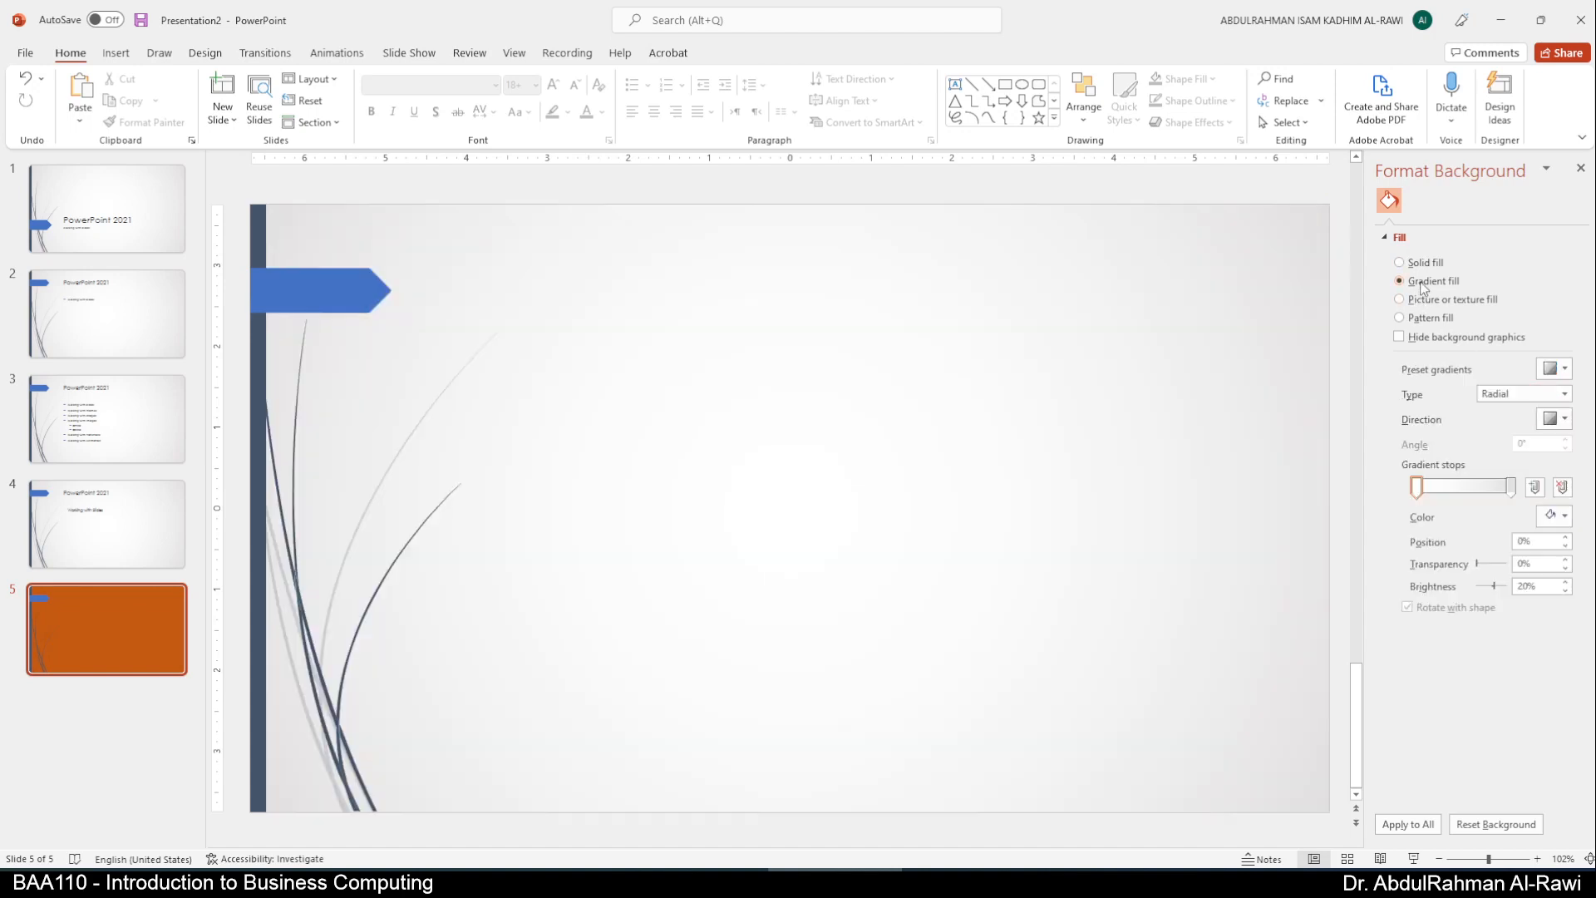
- Change slide 5's background to a dark gold preset gradient fill with the Rectangular gradient type
left_click(1423, 282)
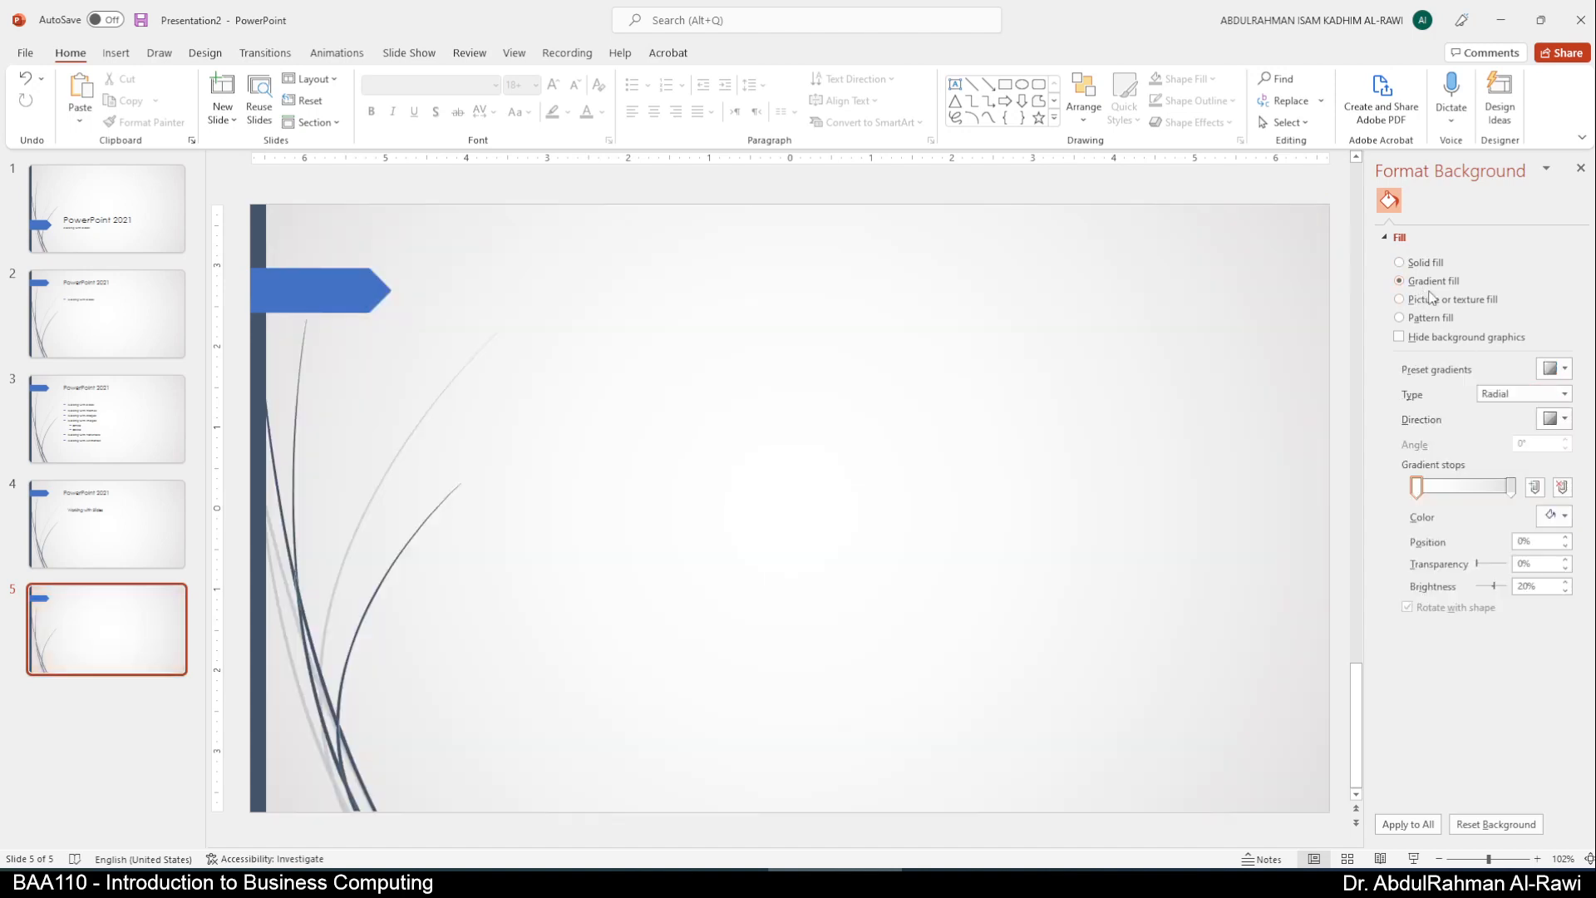
left_click(1557, 370)
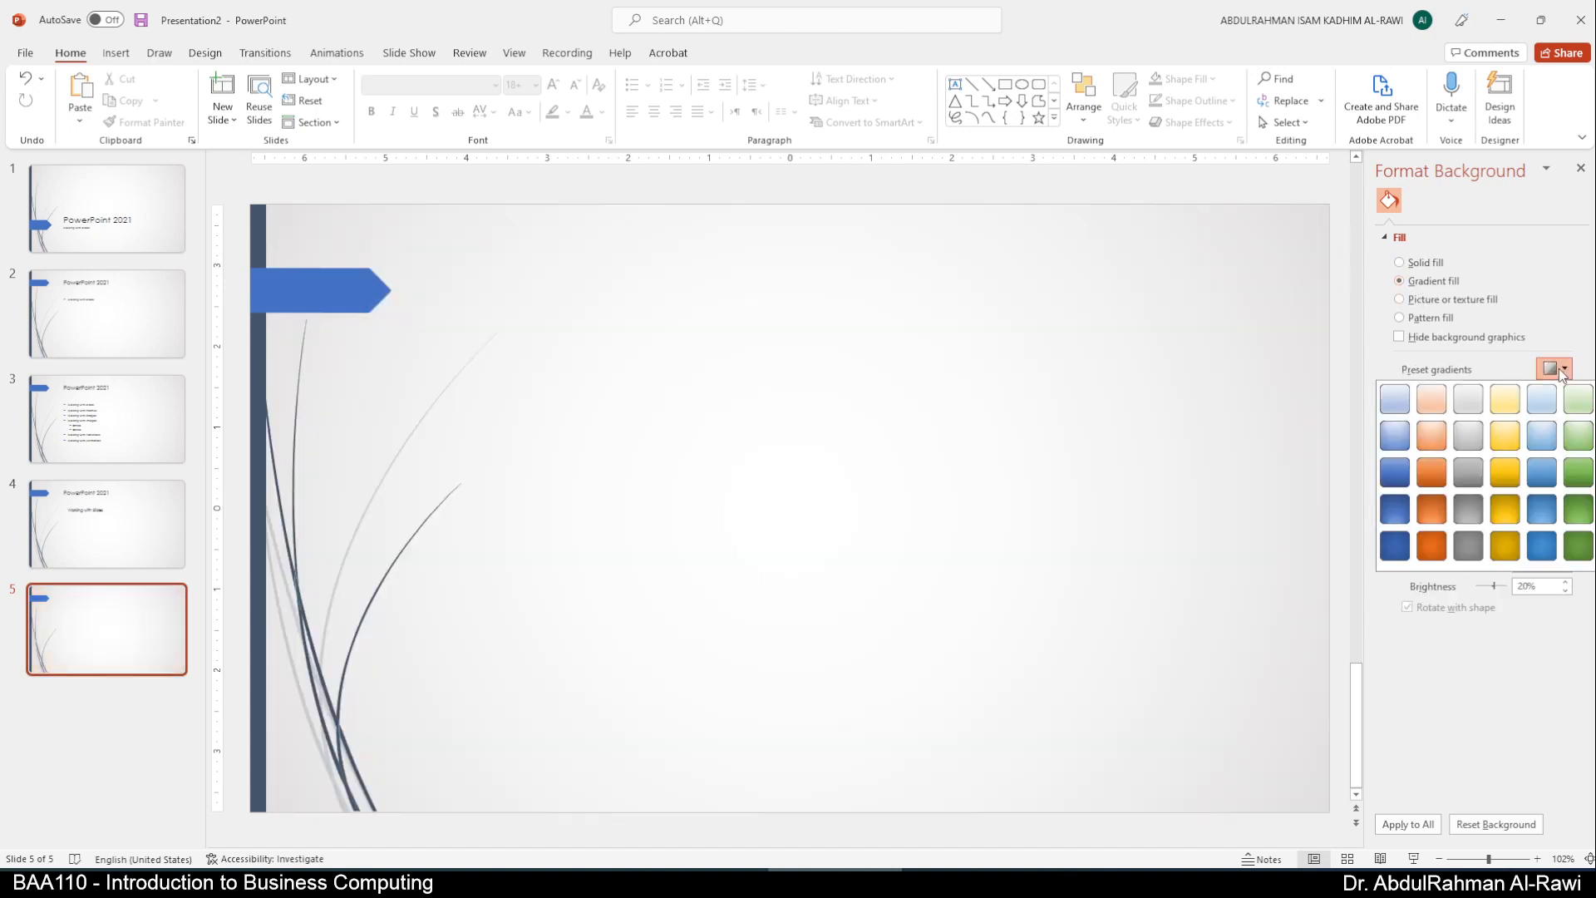
left_click(1499, 511)
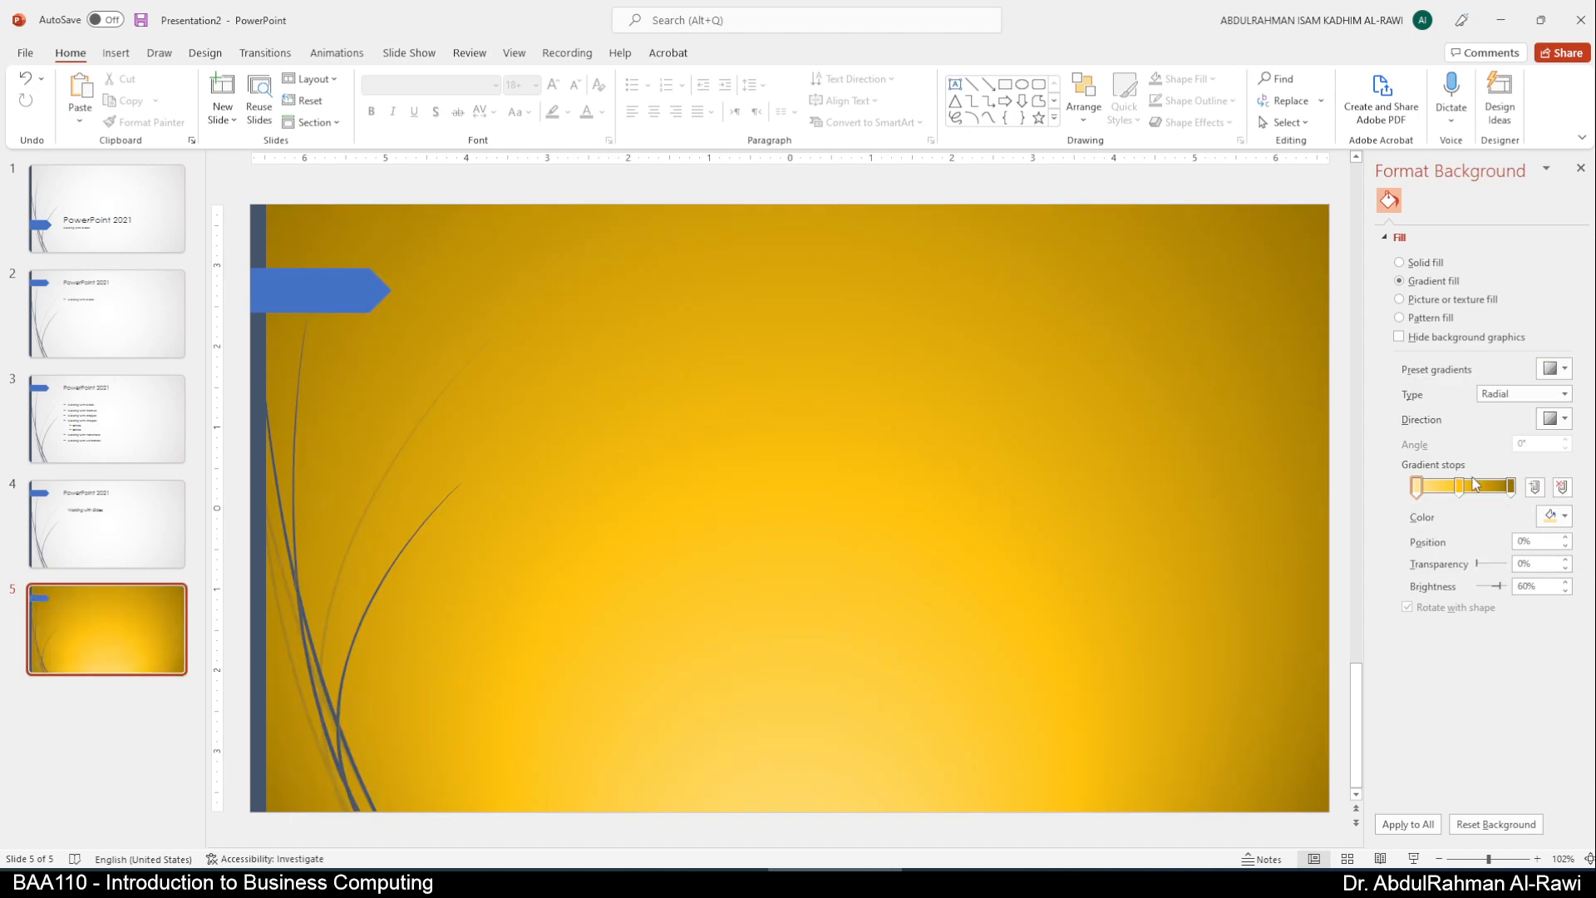
left_click(1563, 394)
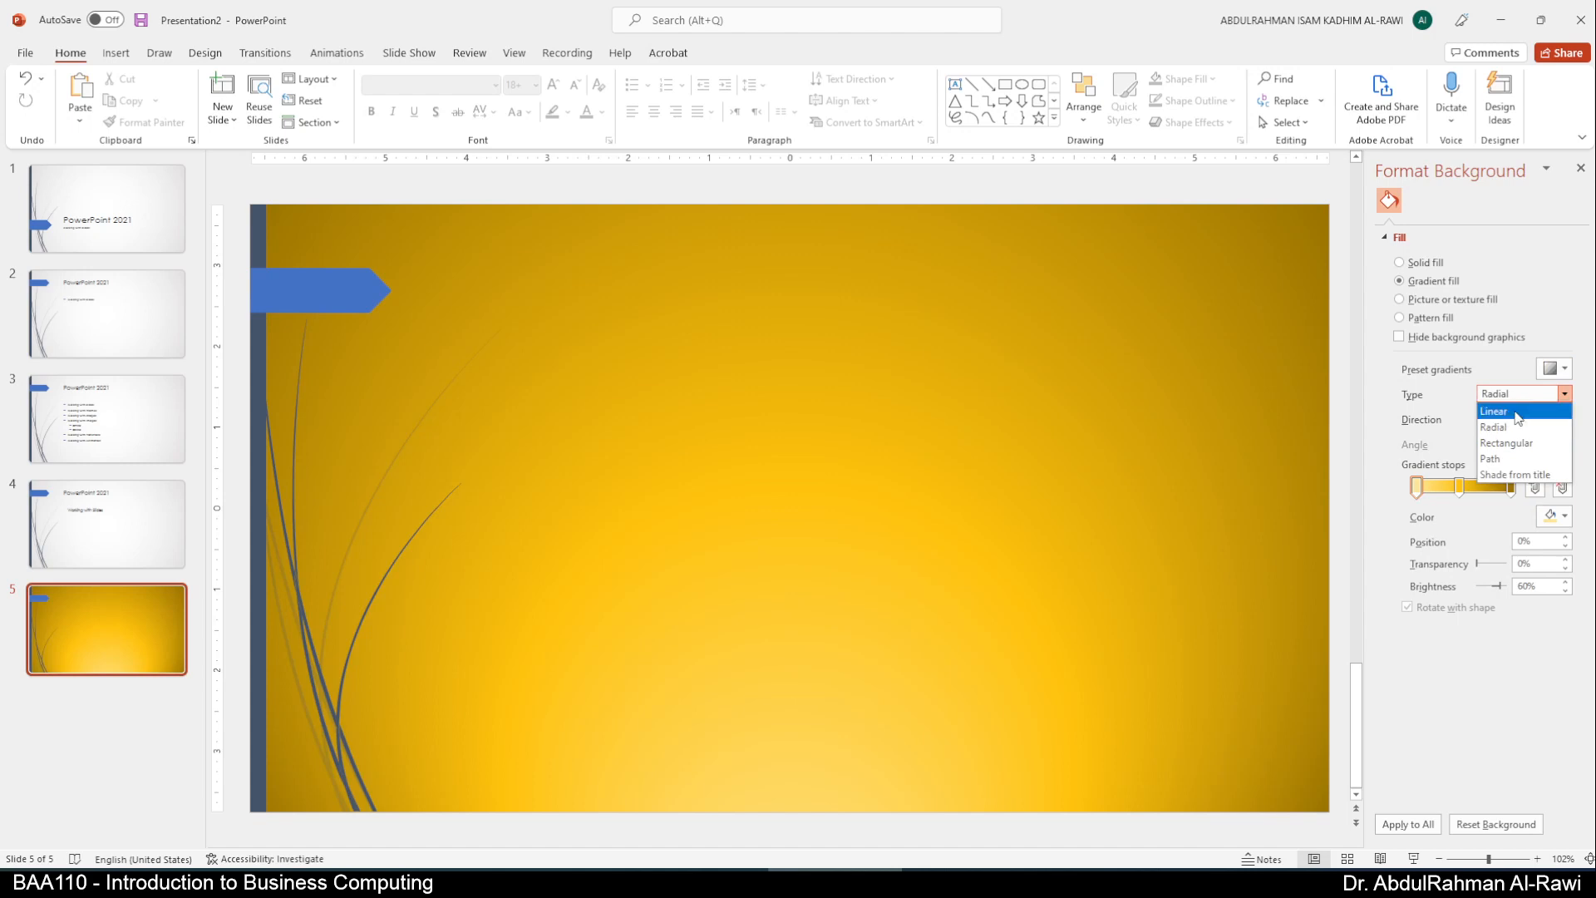
left_click(1511, 443)
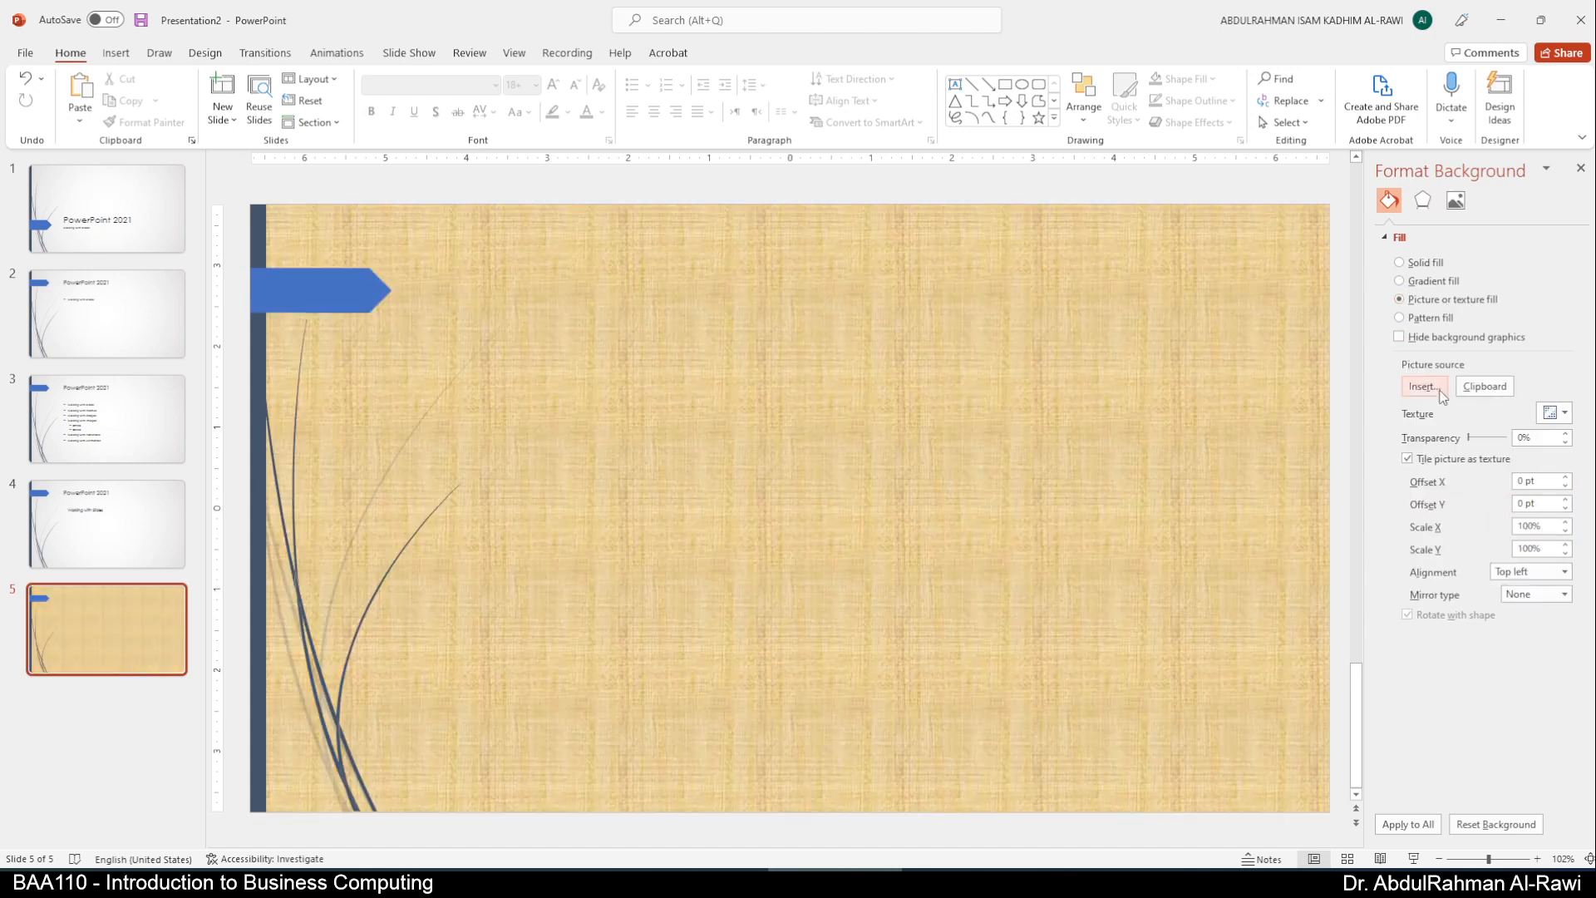
- Try the clipboard picture as slide 5's background, then switch the background back to the gradient fill
left_click(1441, 397)
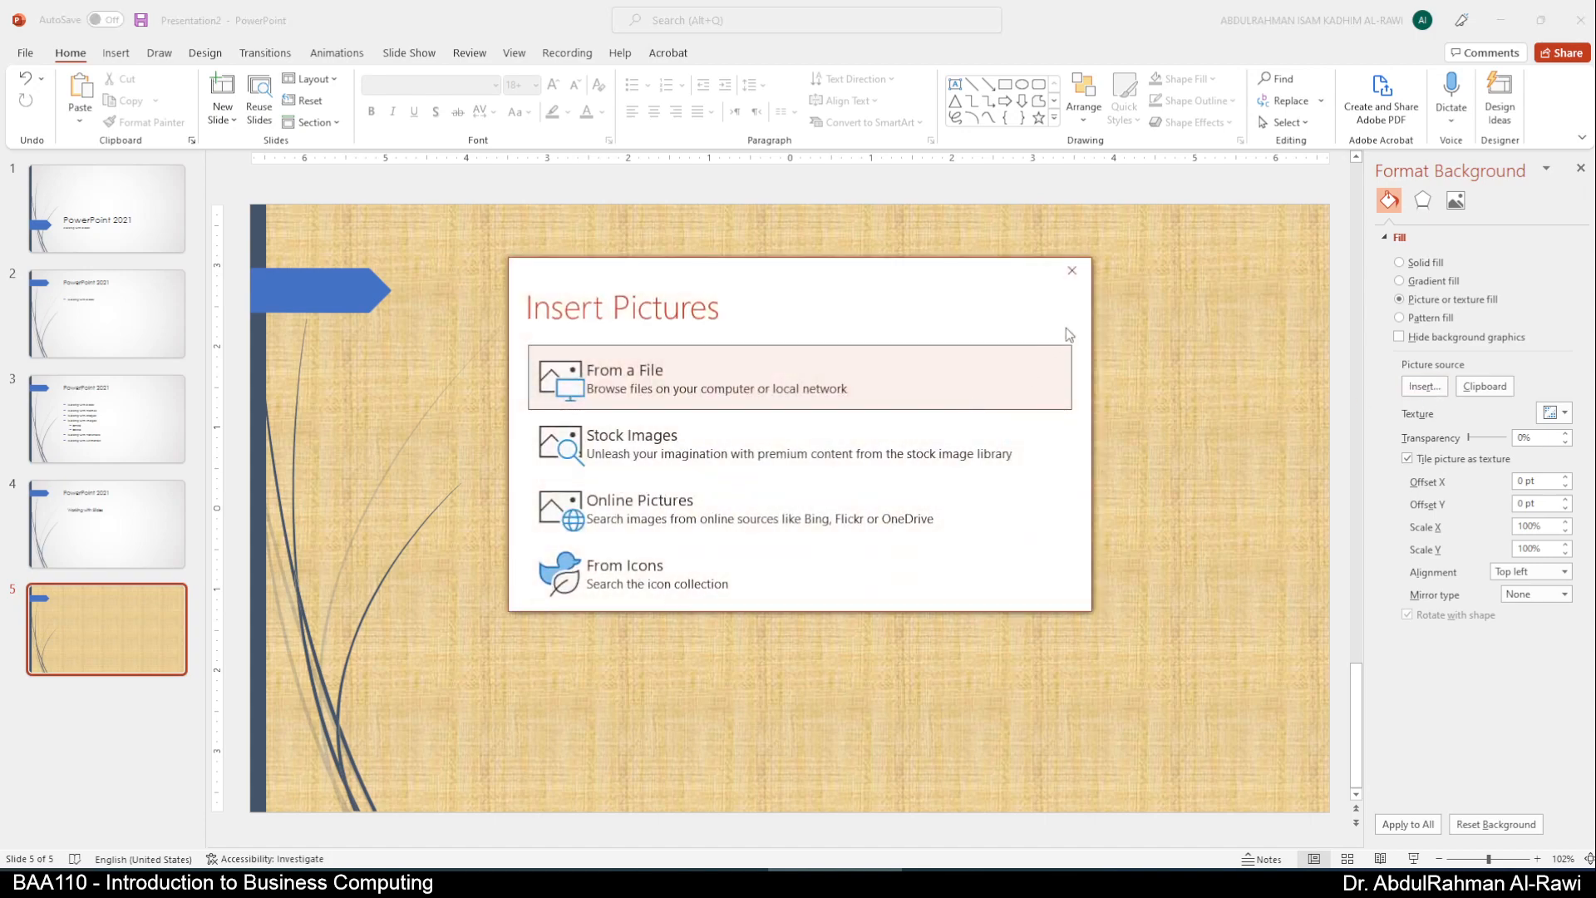
left_click(1074, 273)
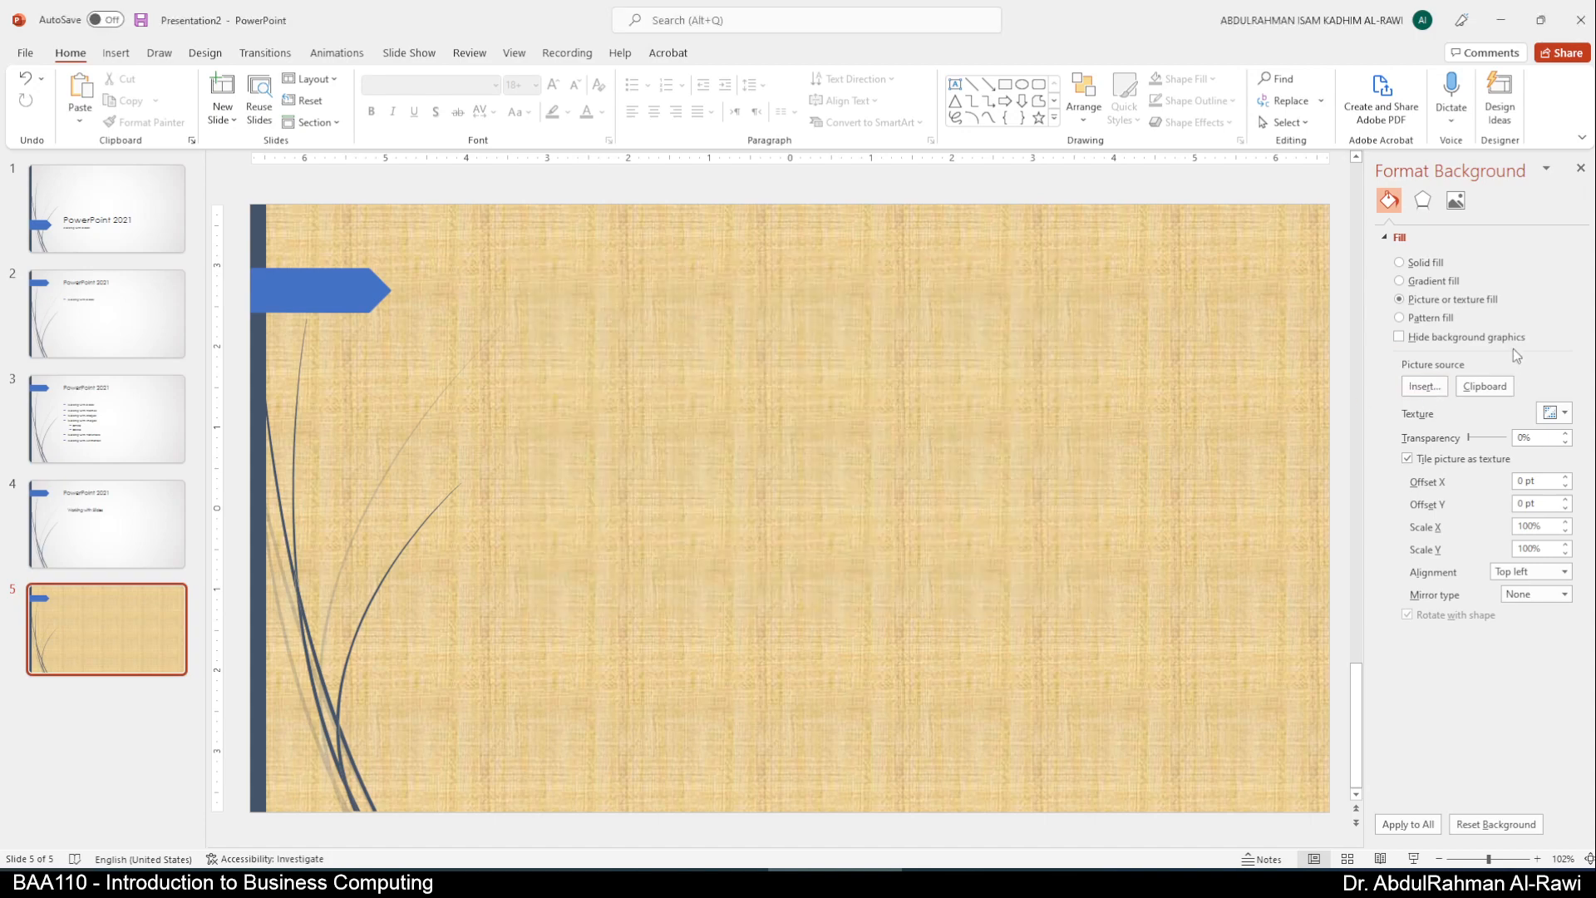
left_click(1485, 386)
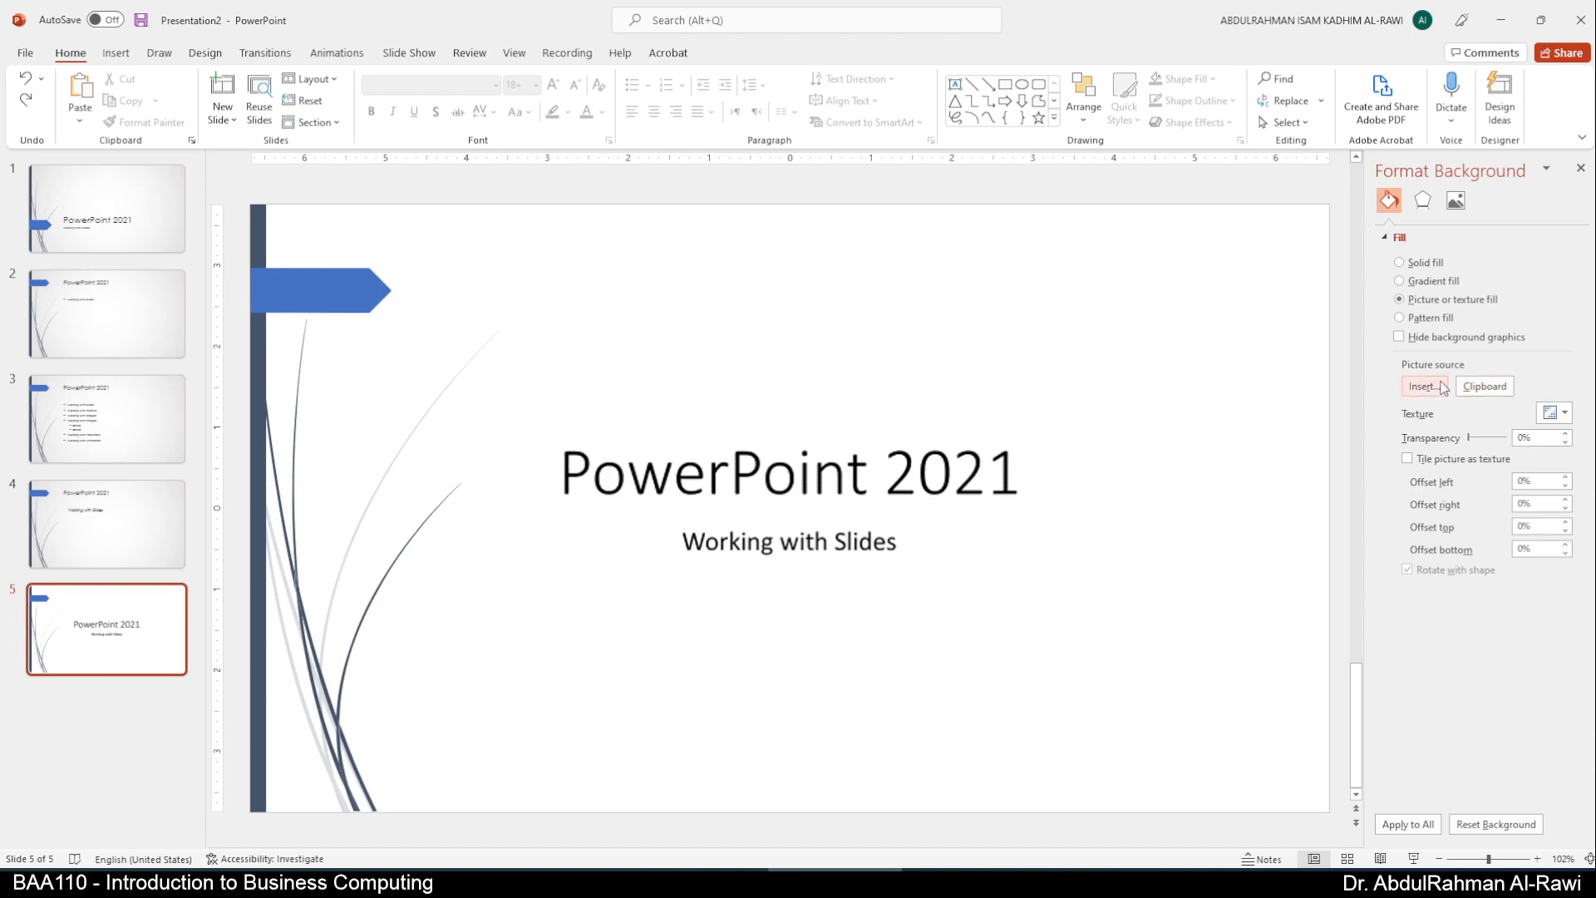
left_click(1432, 283)
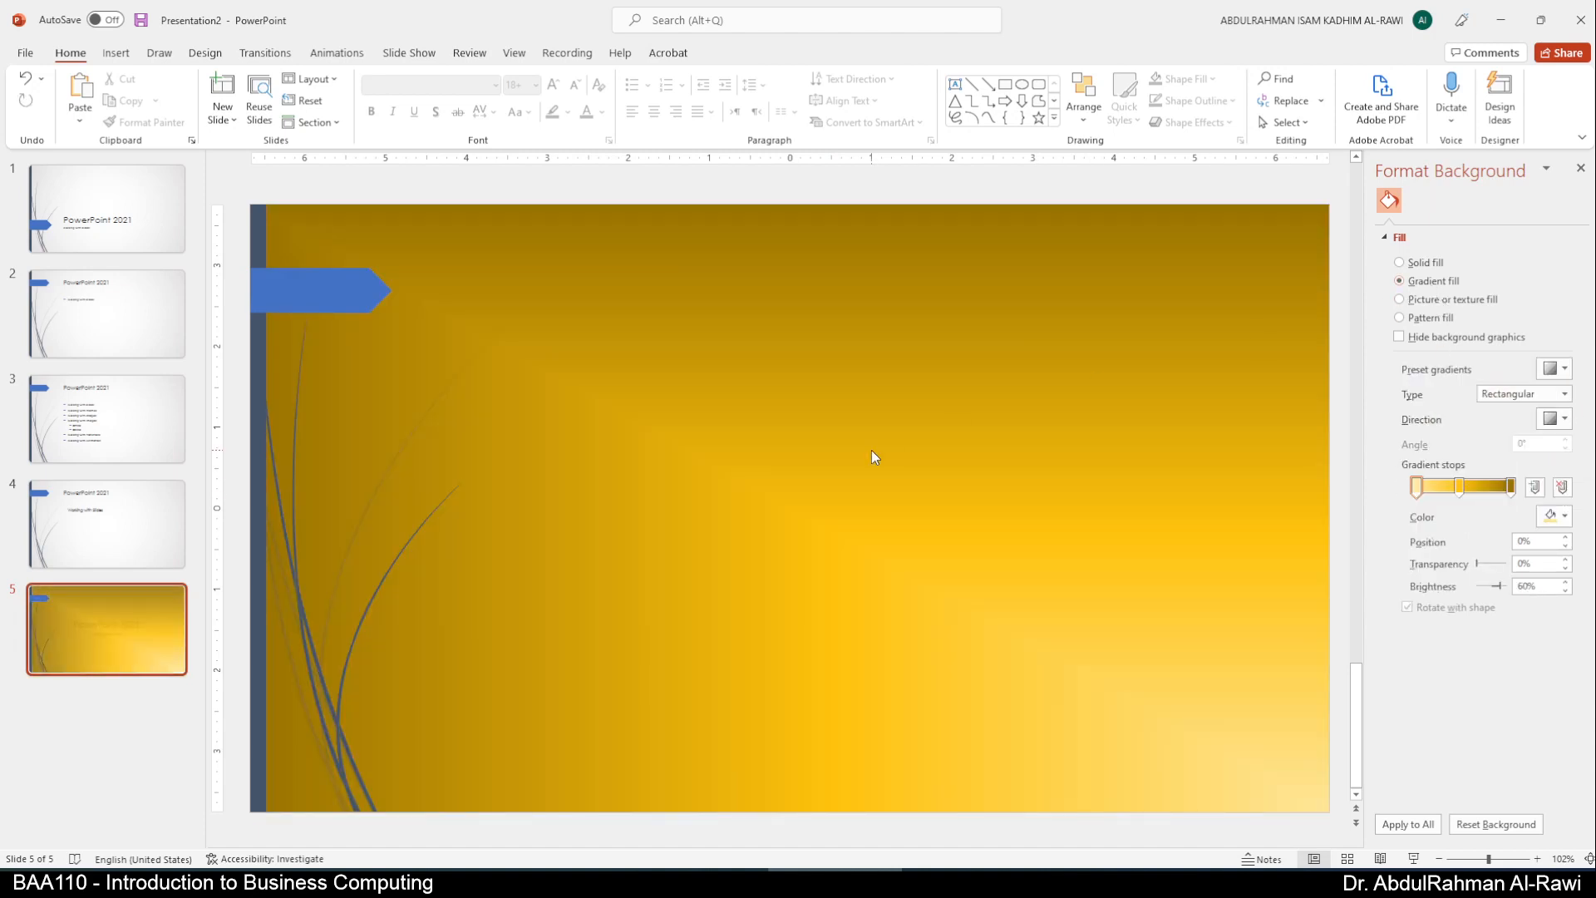
- Change slide 5's background to a picture or texture fill and view the available textures
left_click(1427, 300)
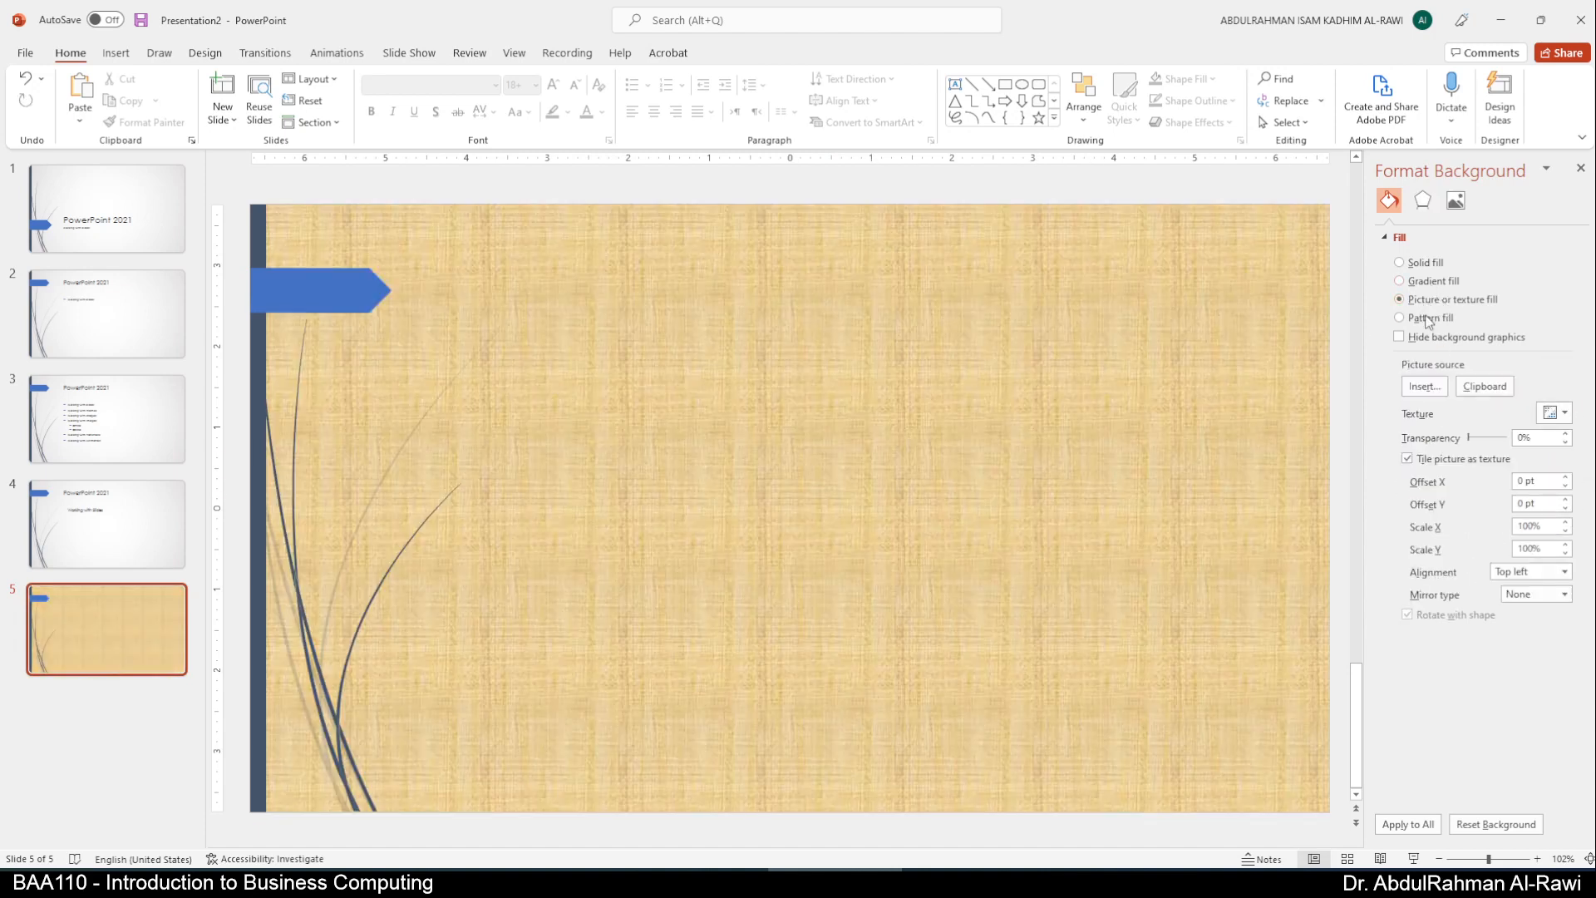
left_click(1554, 415)
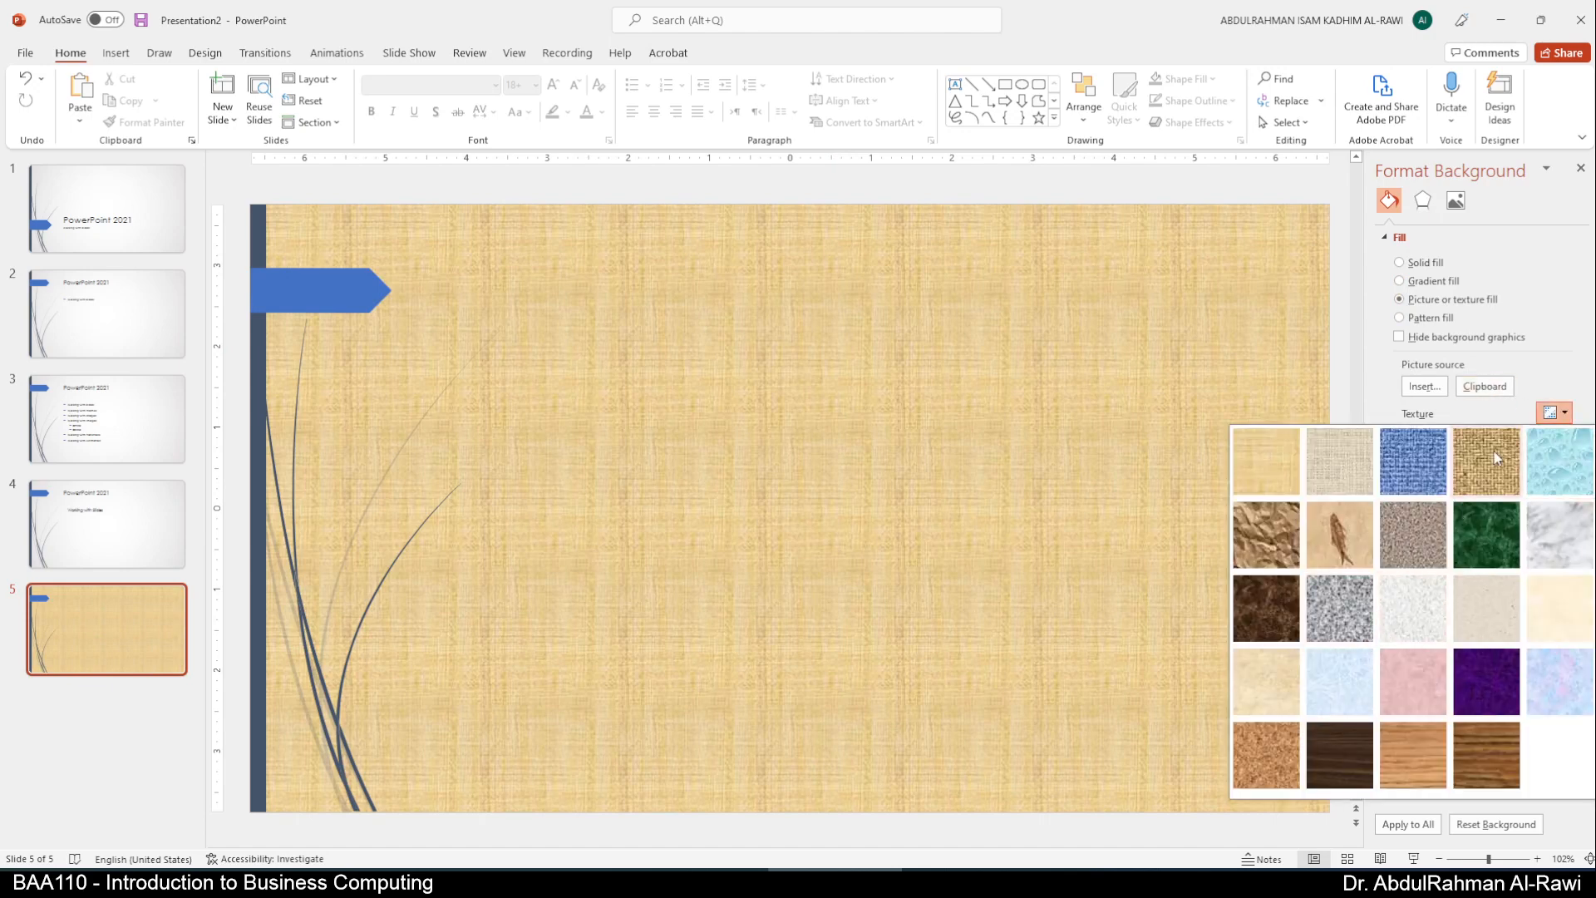
left_click(1578, 349)
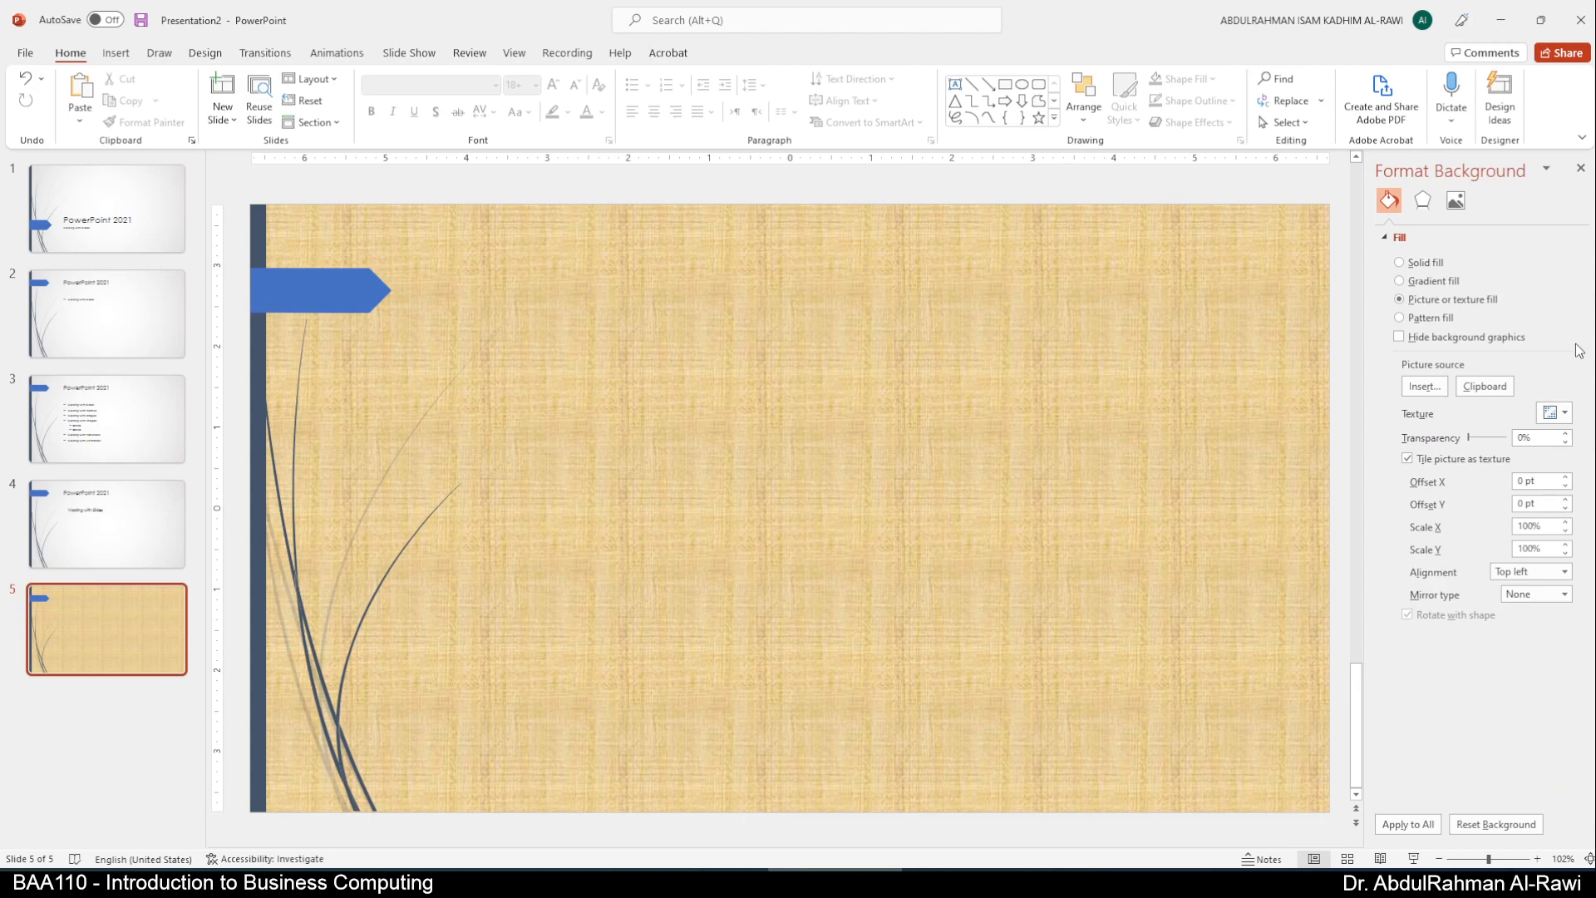
- Give slide 5's background a diagonal brick pattern fill with a dark green foreground colour
left_click(1432, 318)
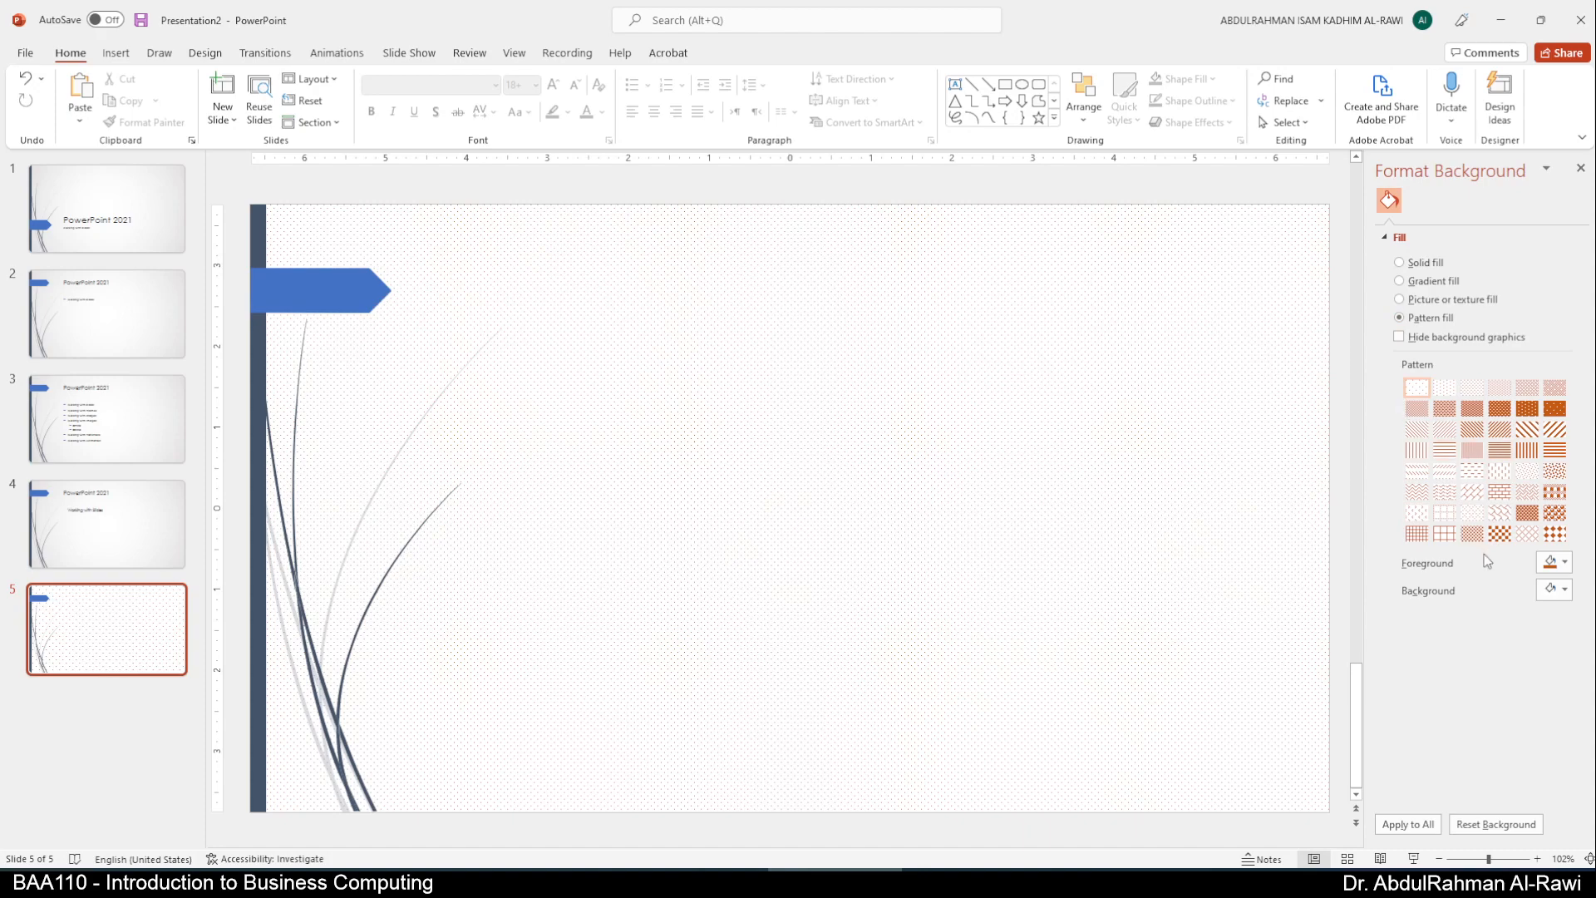
left_click(1472, 491)
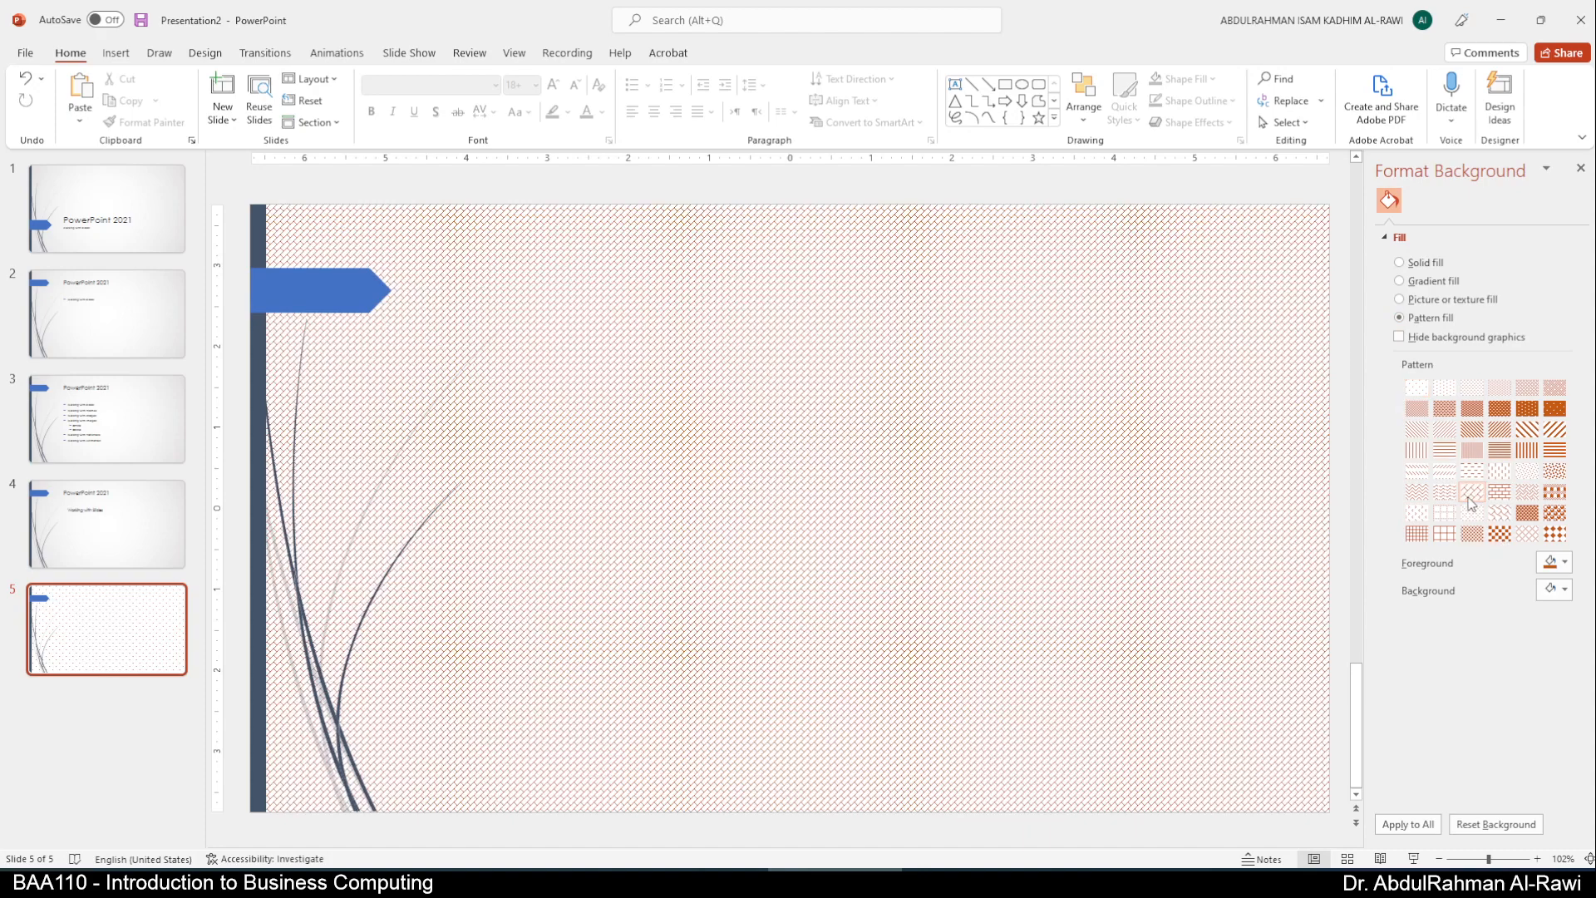
left_click(1551, 563)
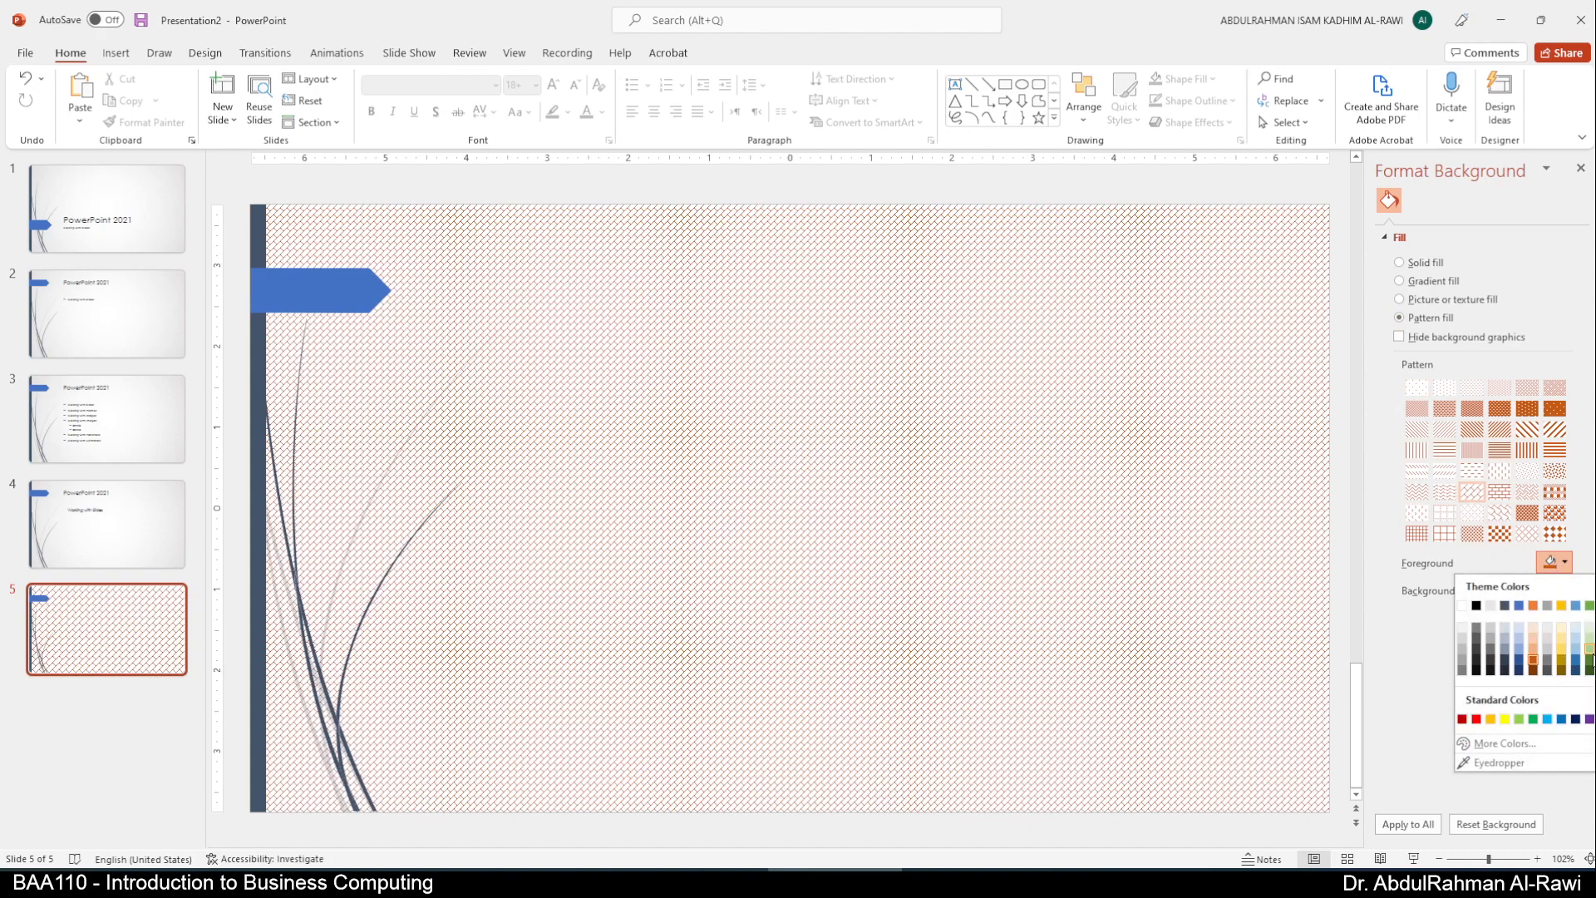
left_click(1589, 661)
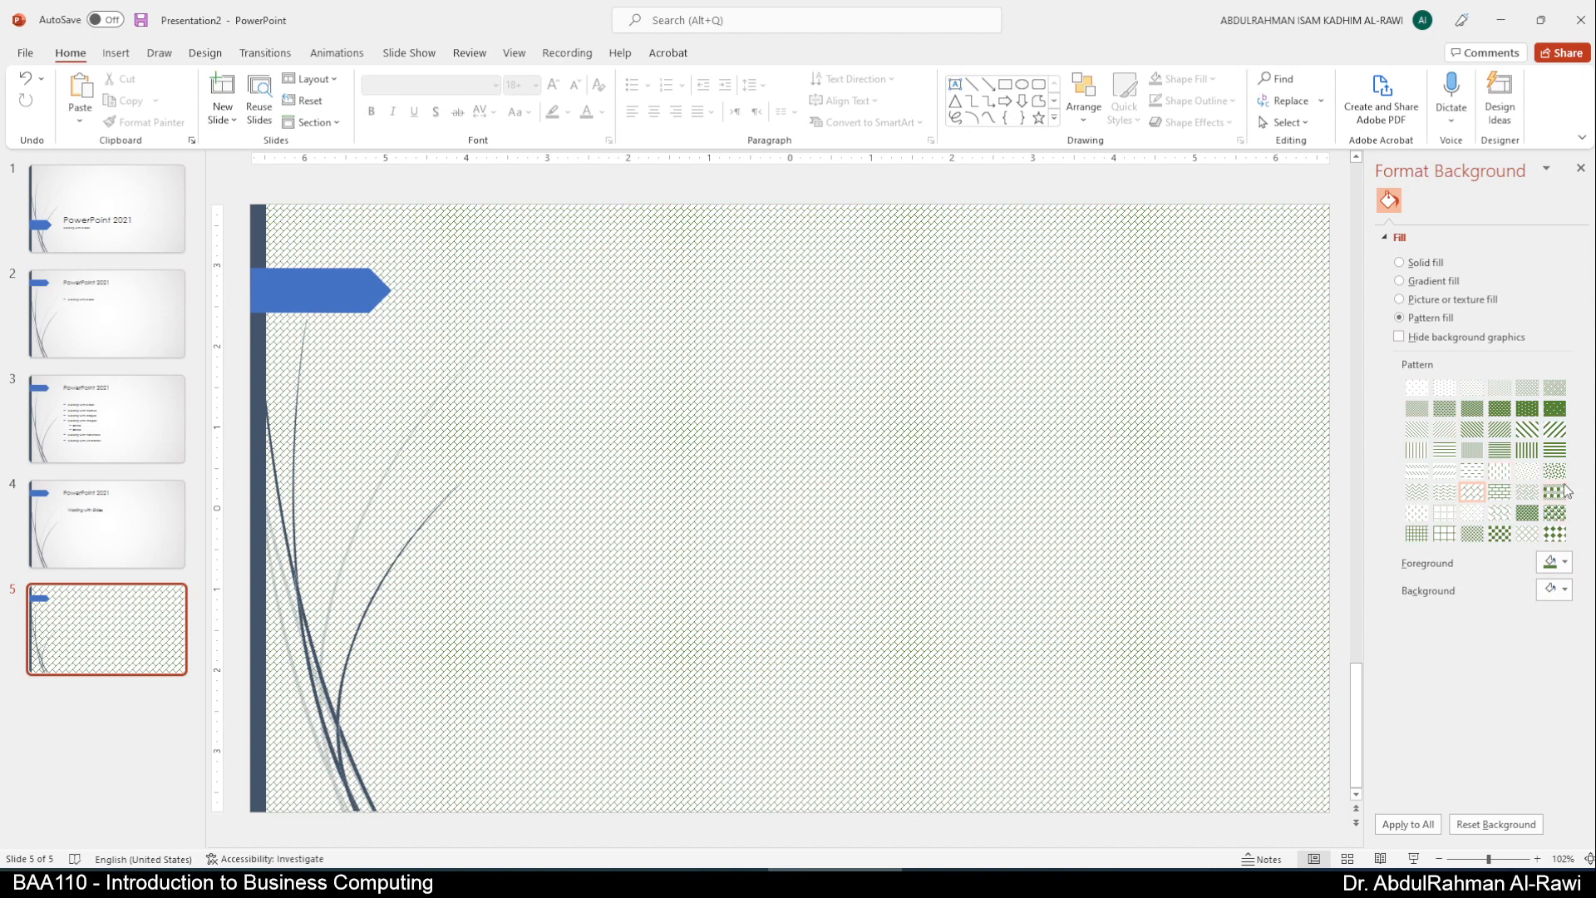
- Try yellow as the pattern's background colour, then set its background to light gray and its foreground to dark blue
left_click(1555, 589)
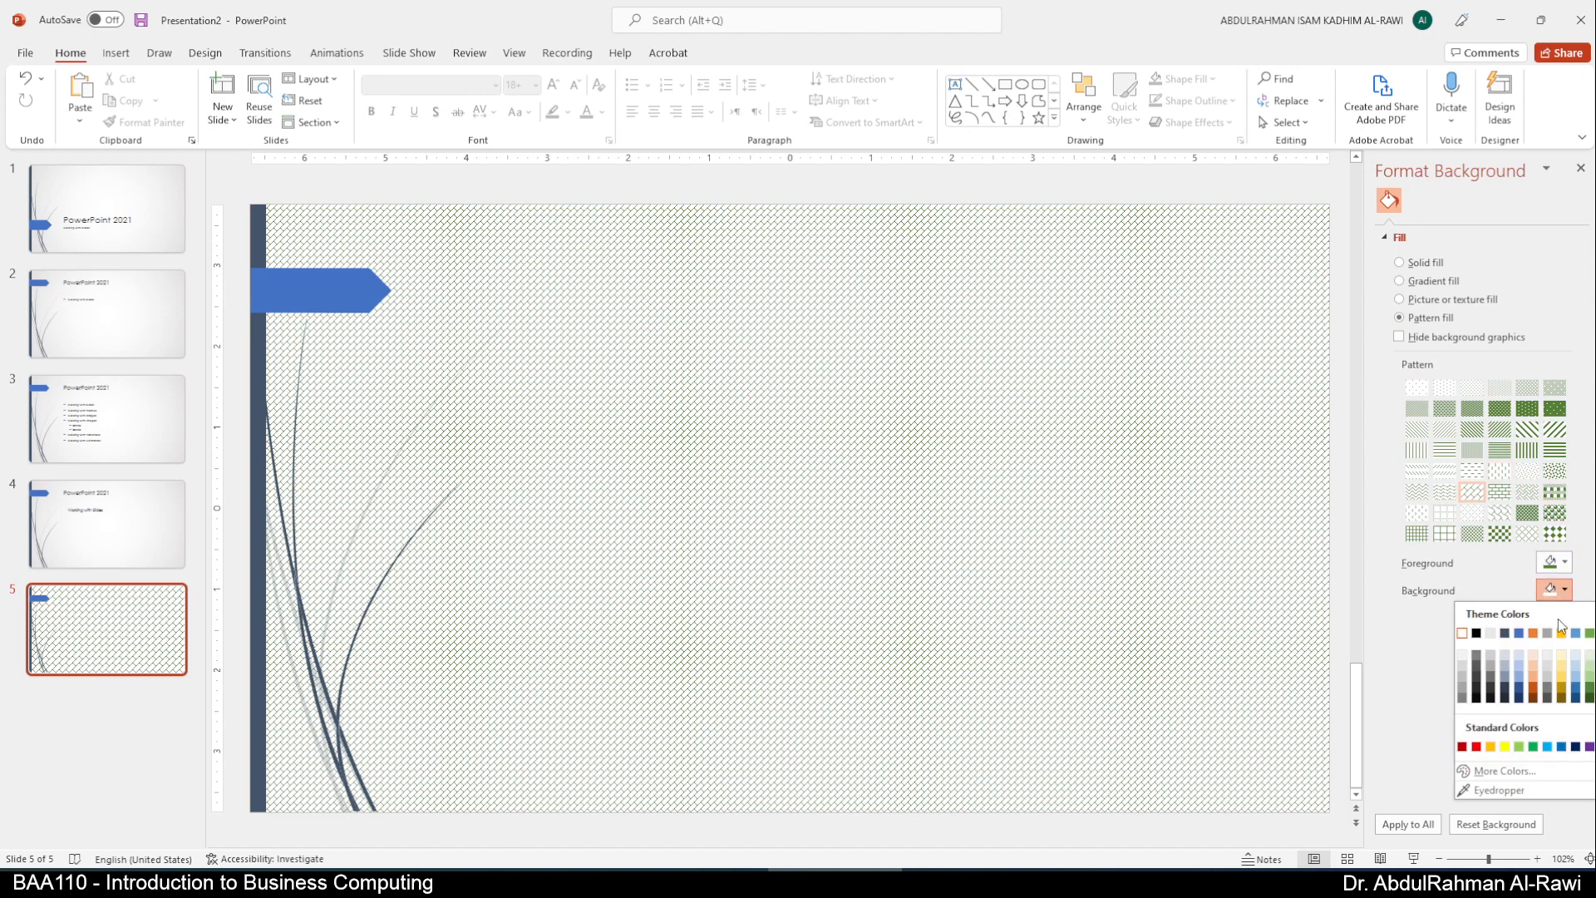
left_click(1504, 745)
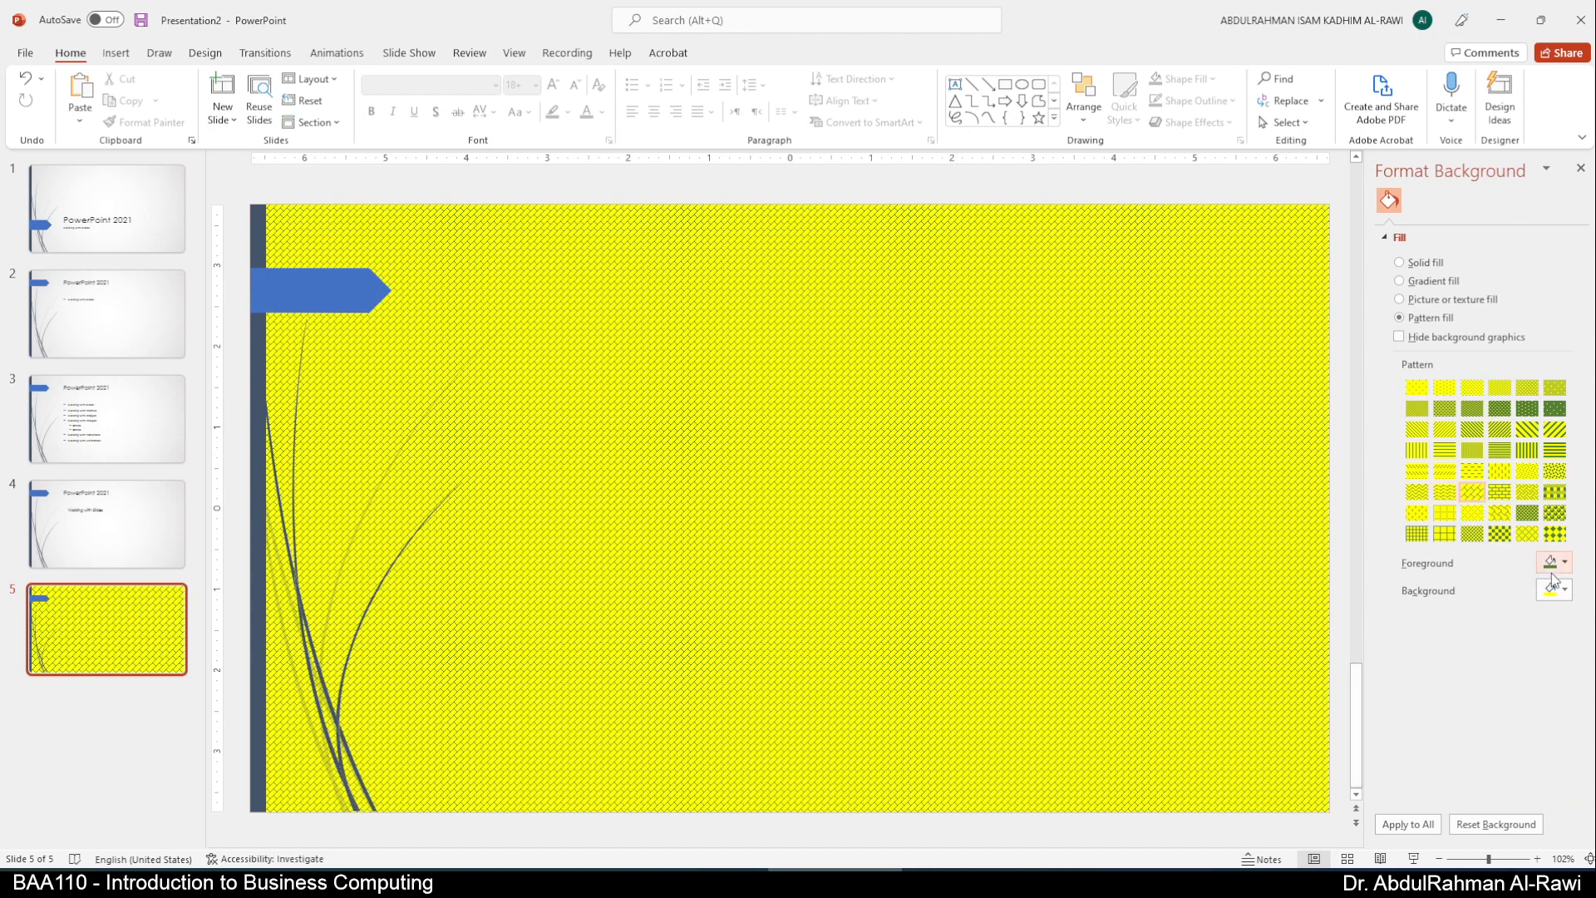
left_click(1553, 588)
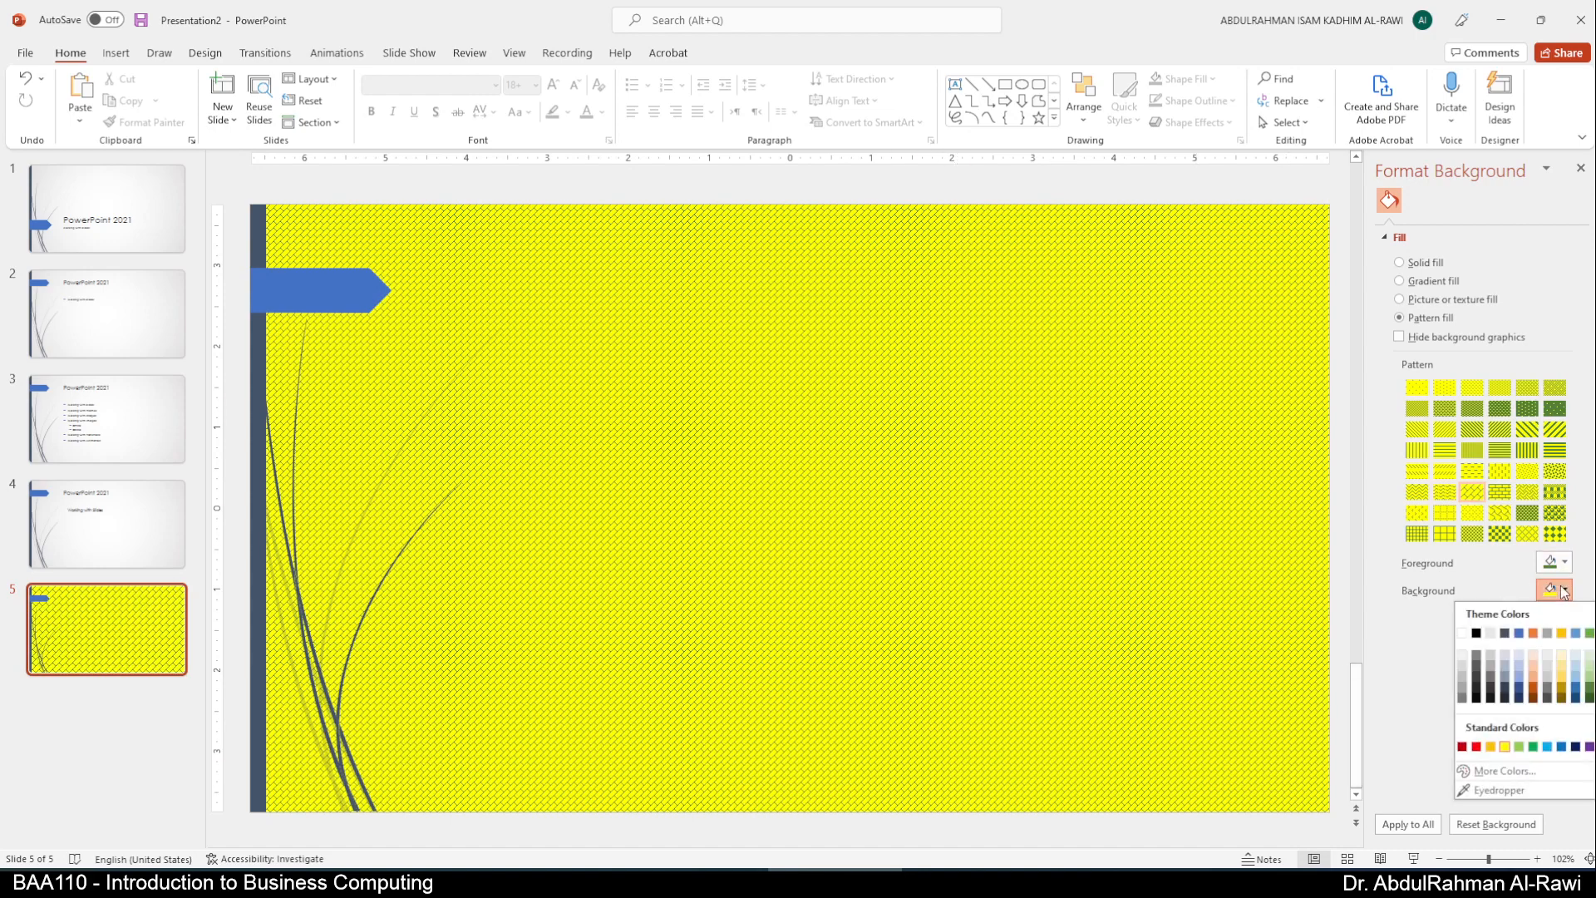
left_click(1465, 656)
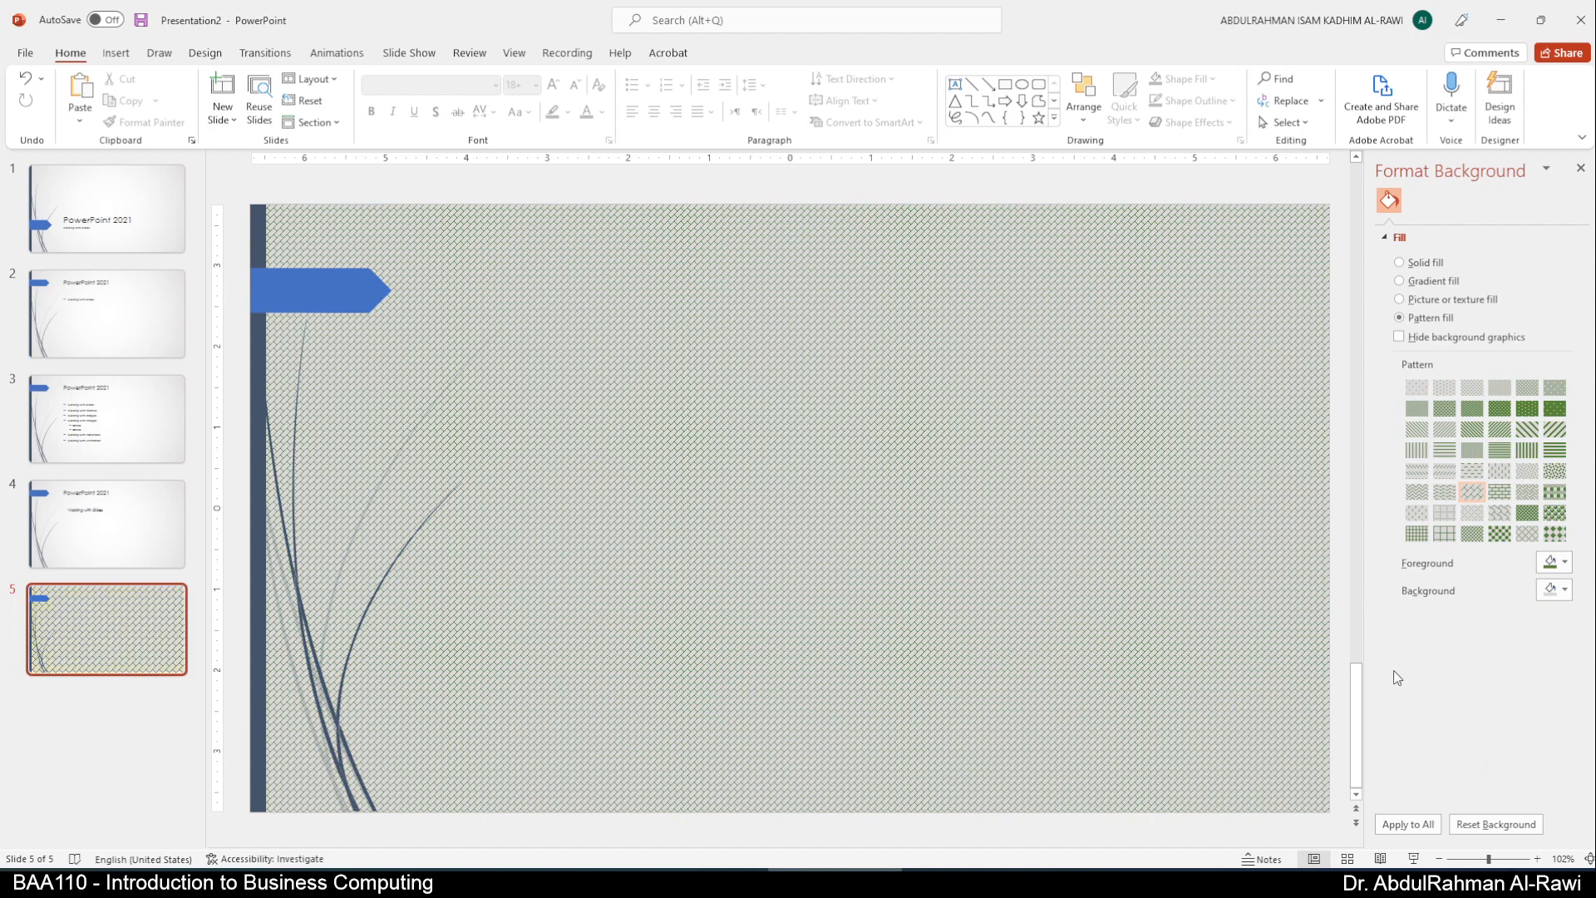
left_click(1551, 566)
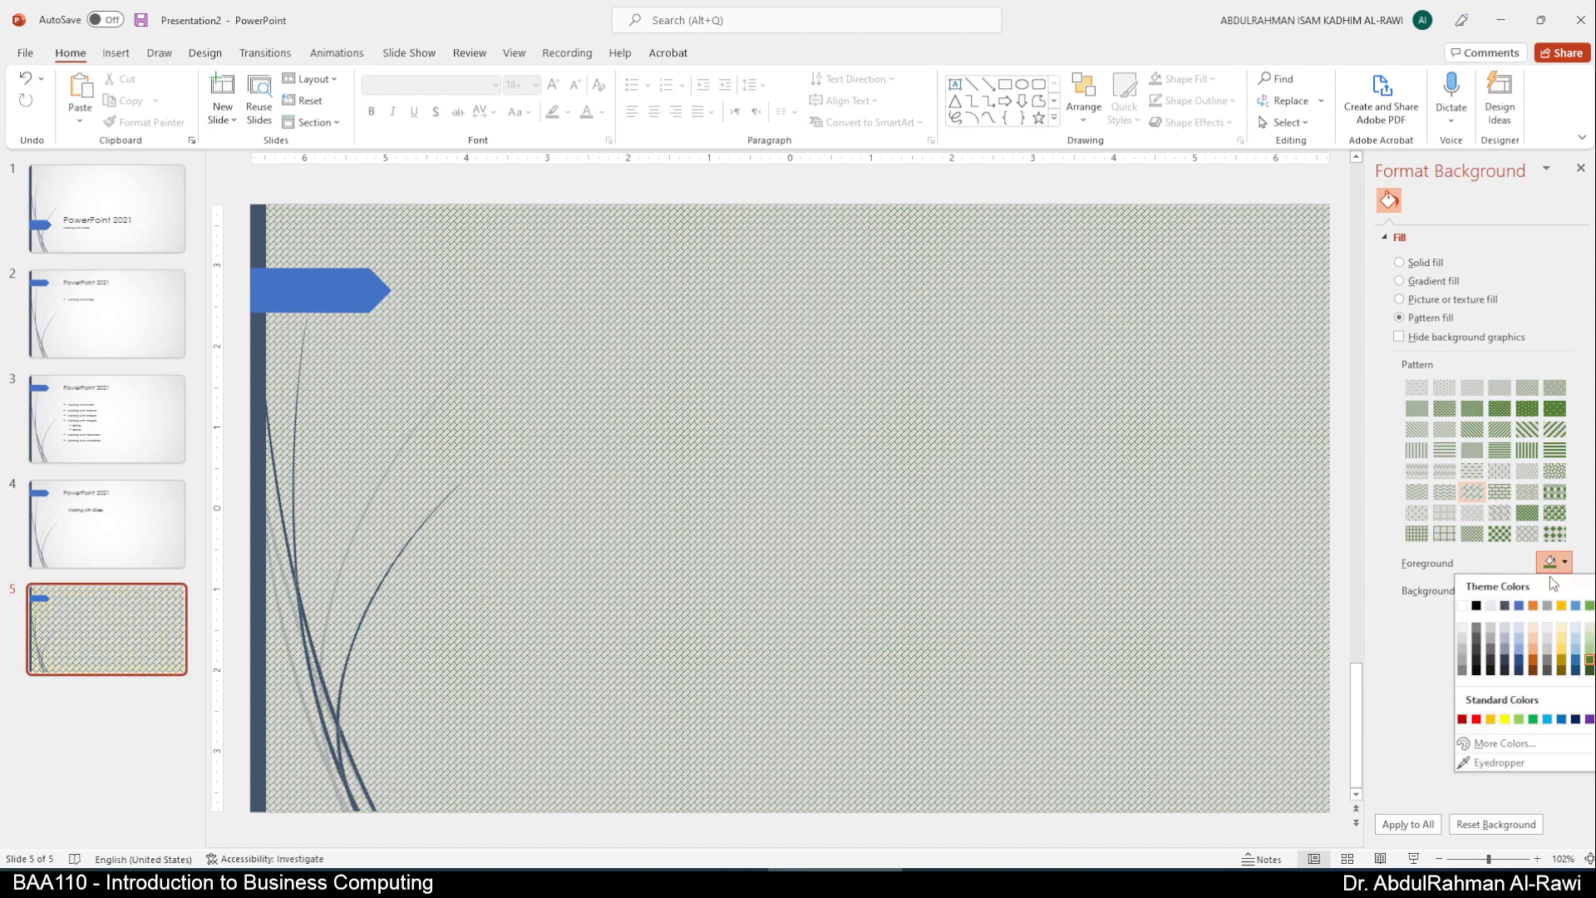
left_click(1575, 718)
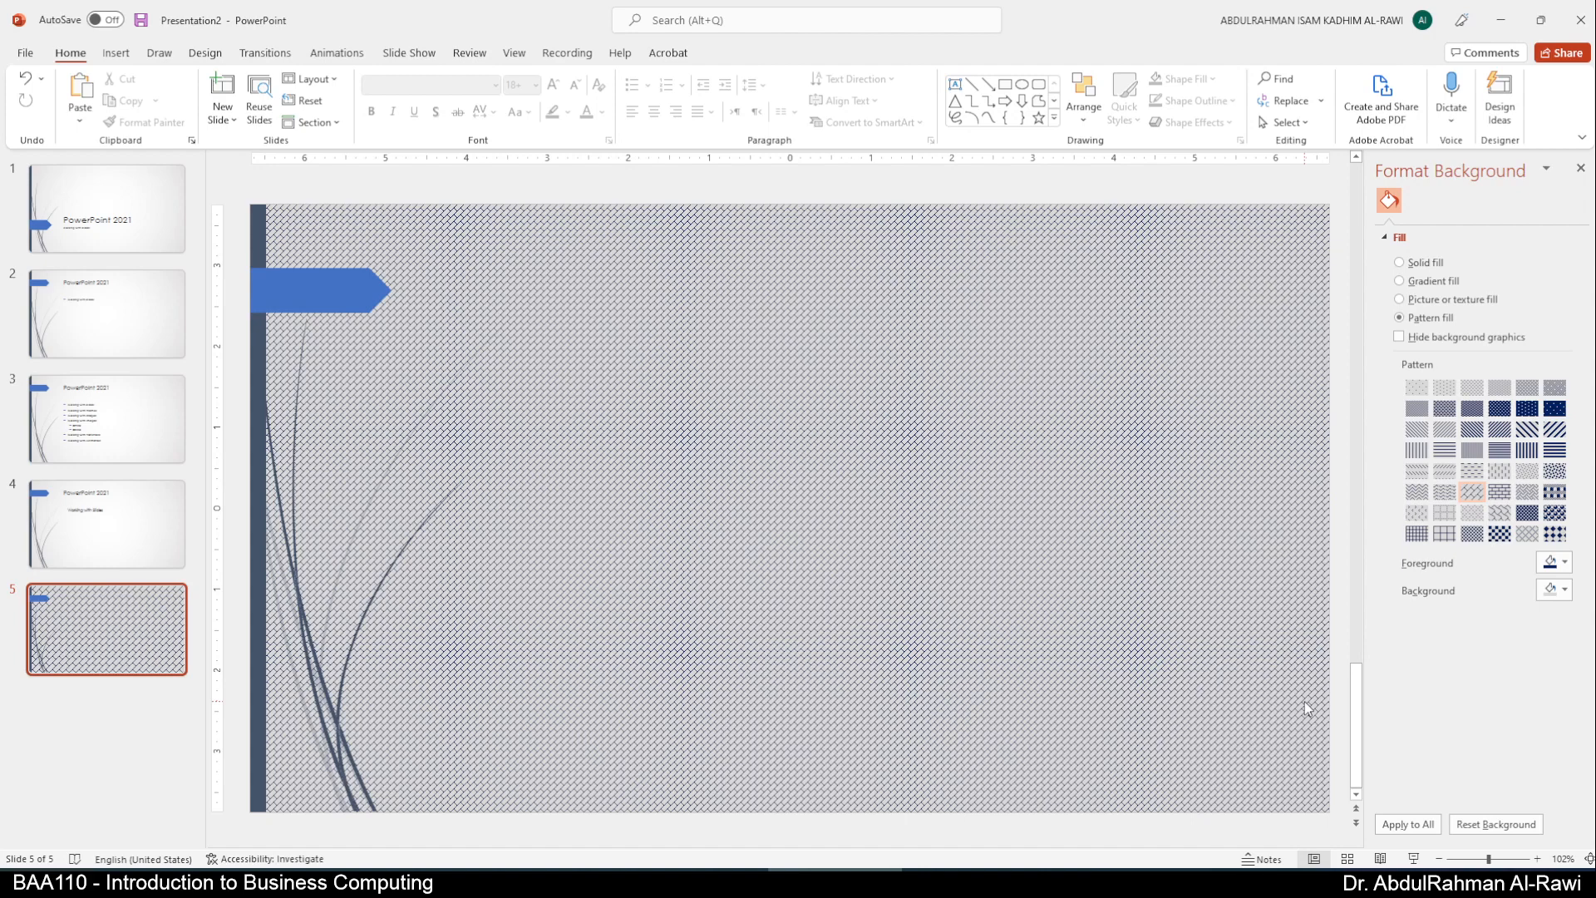
- Apply slide 5's pattern background to all slides and undo it, then repeat the same application and undo
left_click(1400, 826)
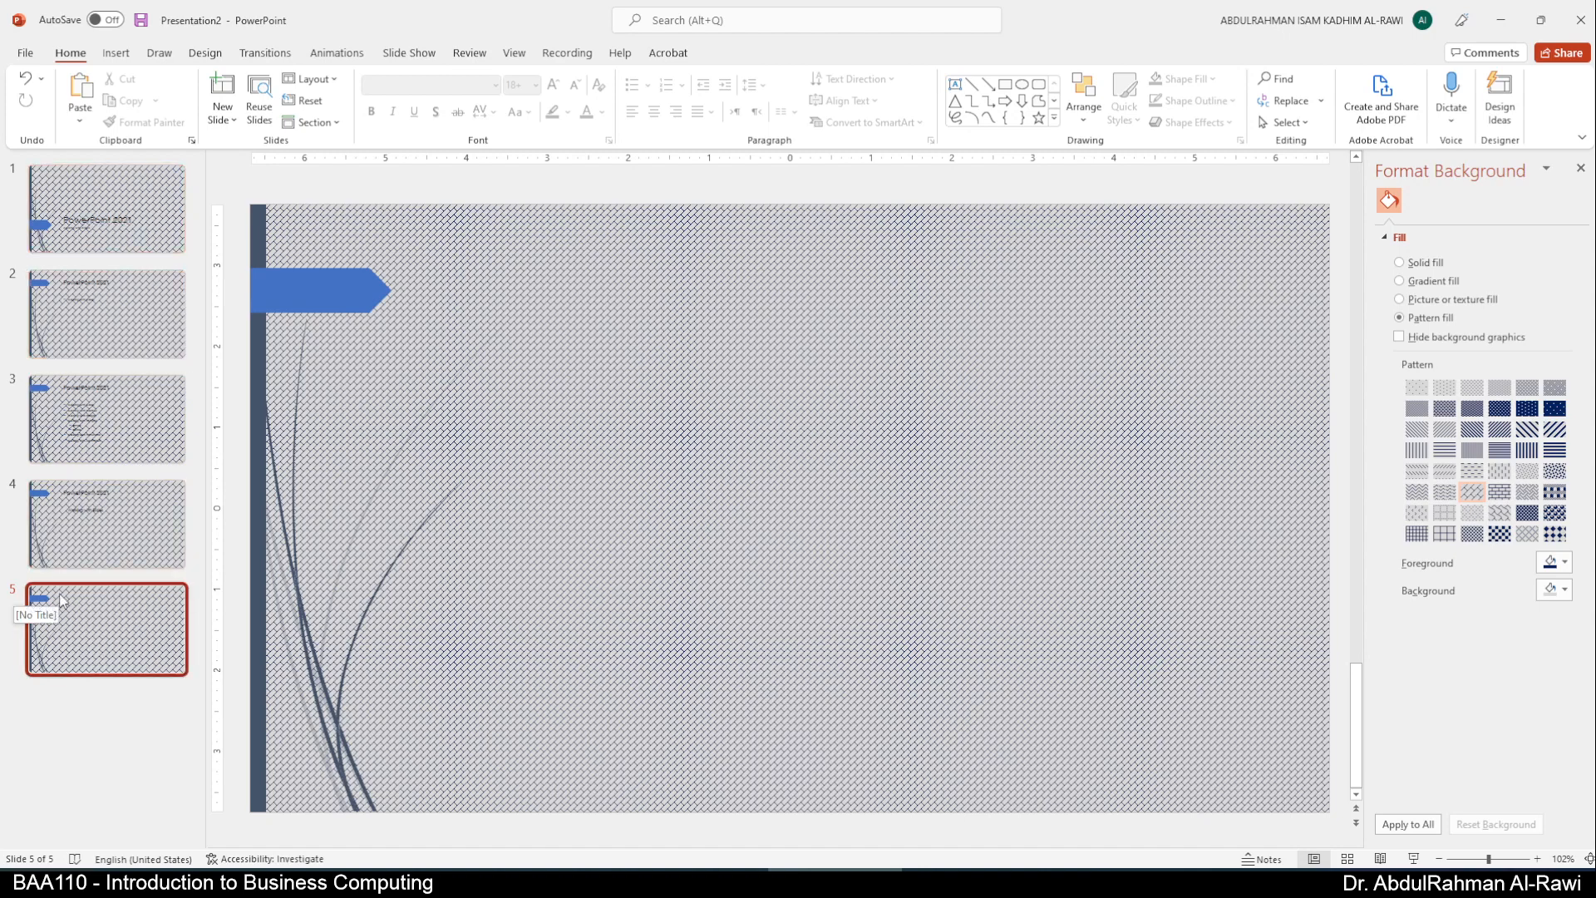
key("ctrl+z")
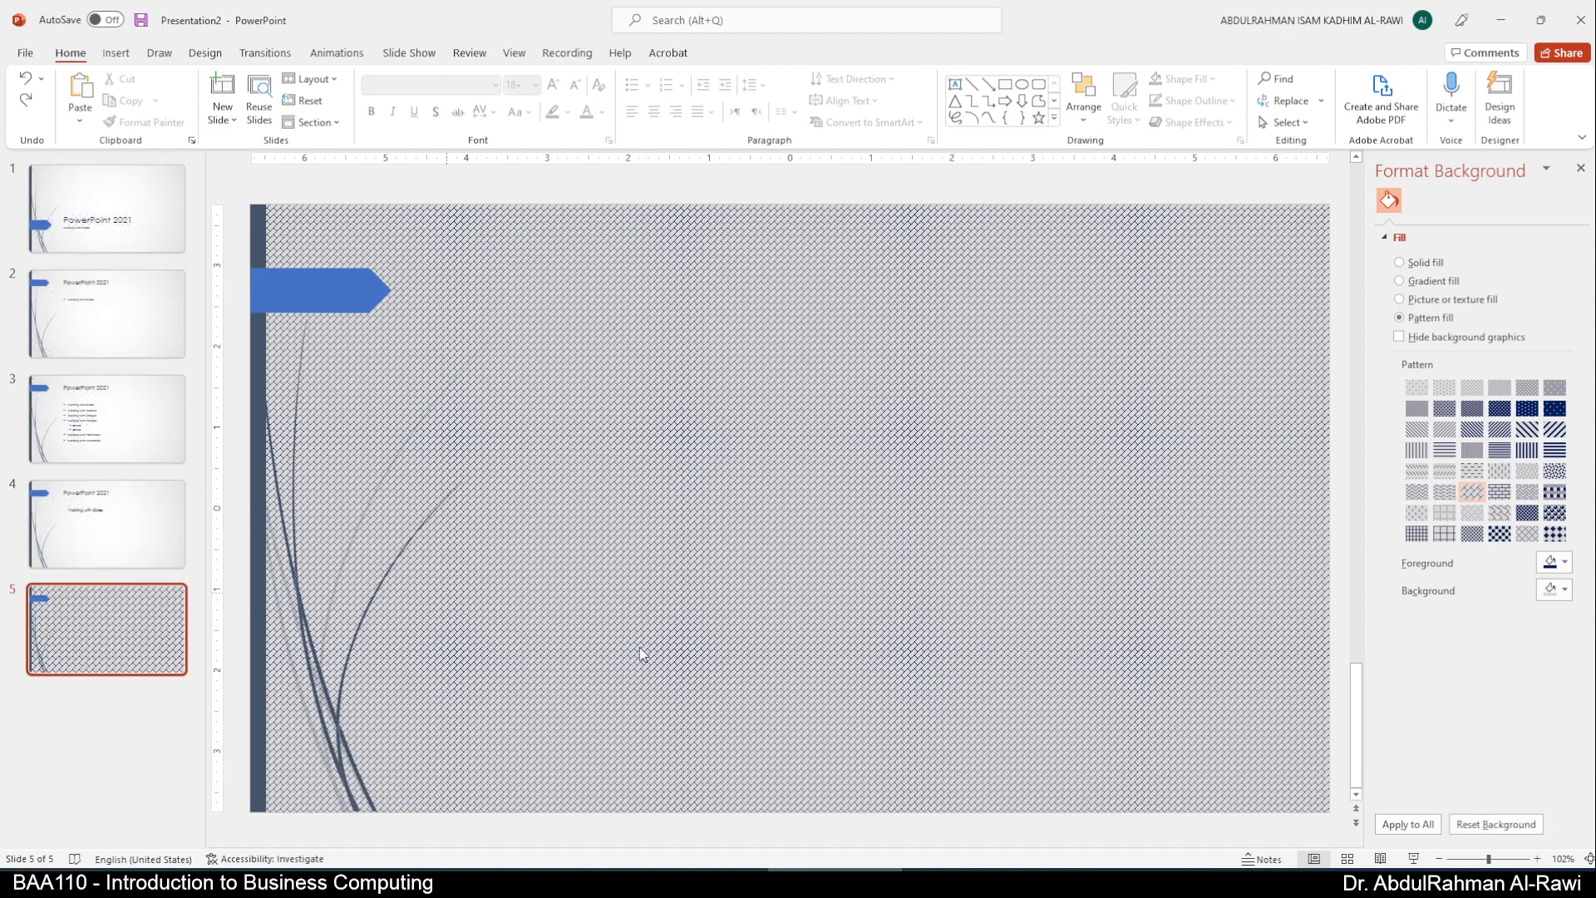
left_click(1406, 824)
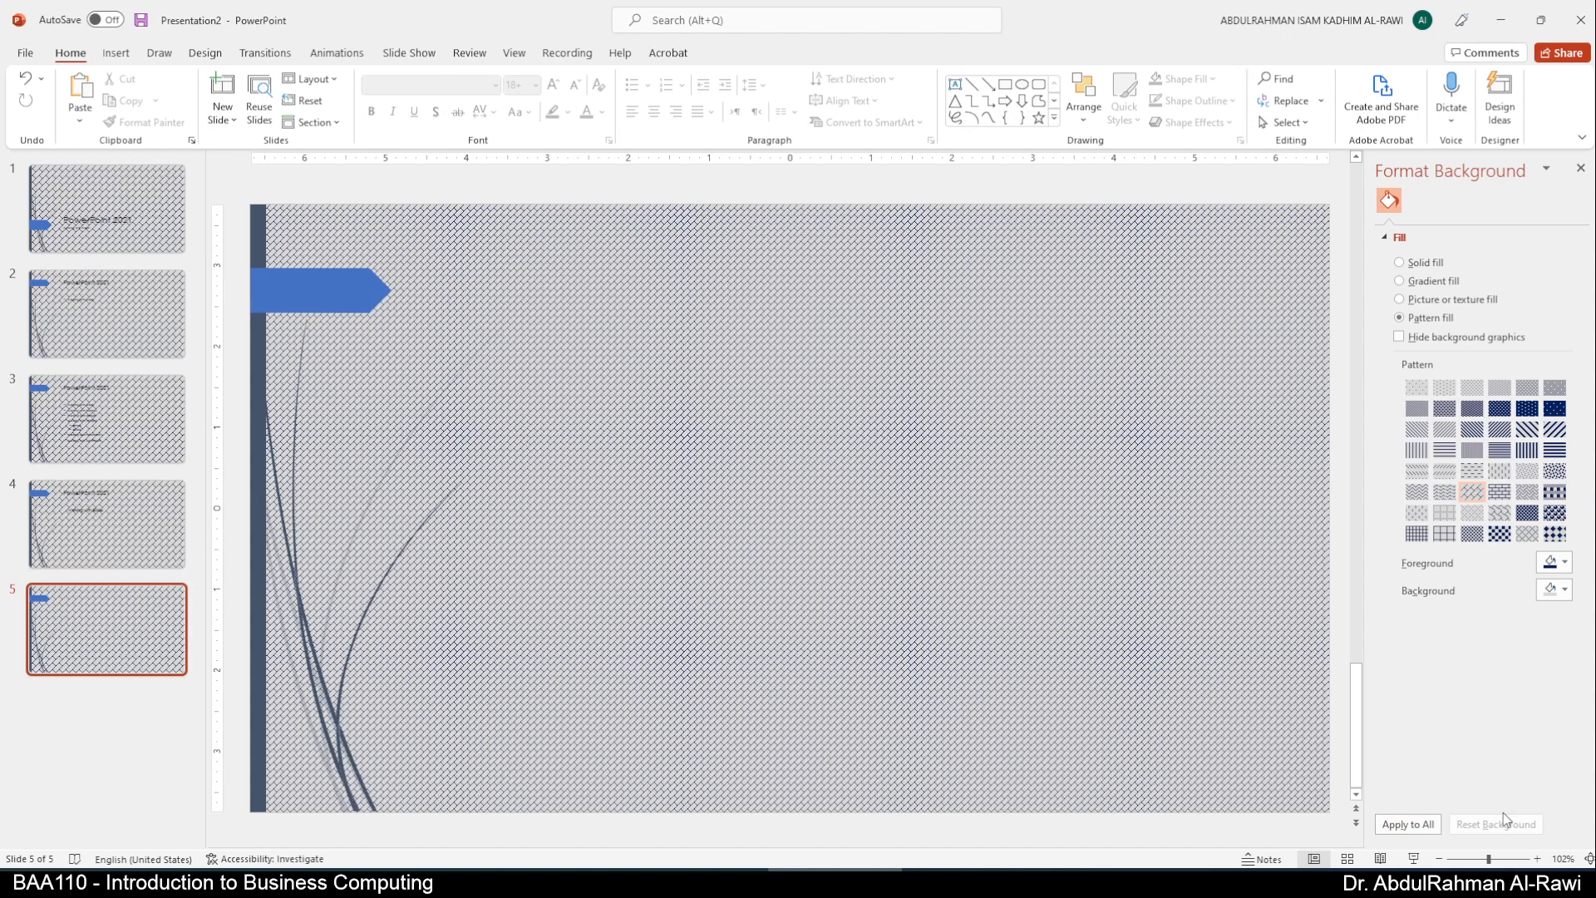
key("ctrl+z")
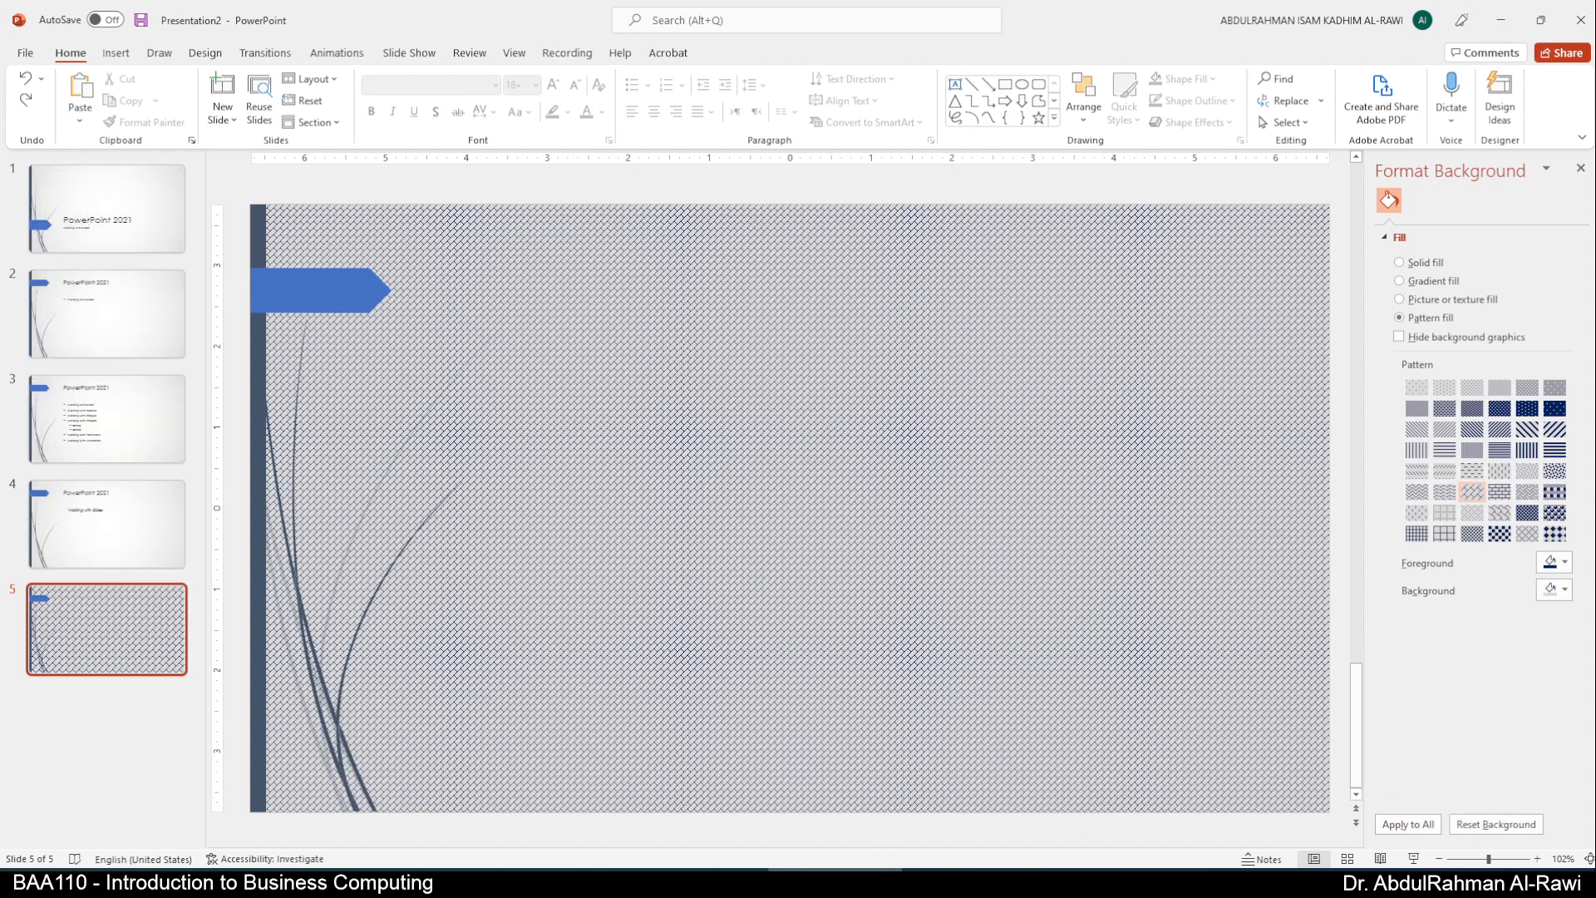
- Reset slide 5's background to the theme default and close the background formatting options
left_click(1495, 825)
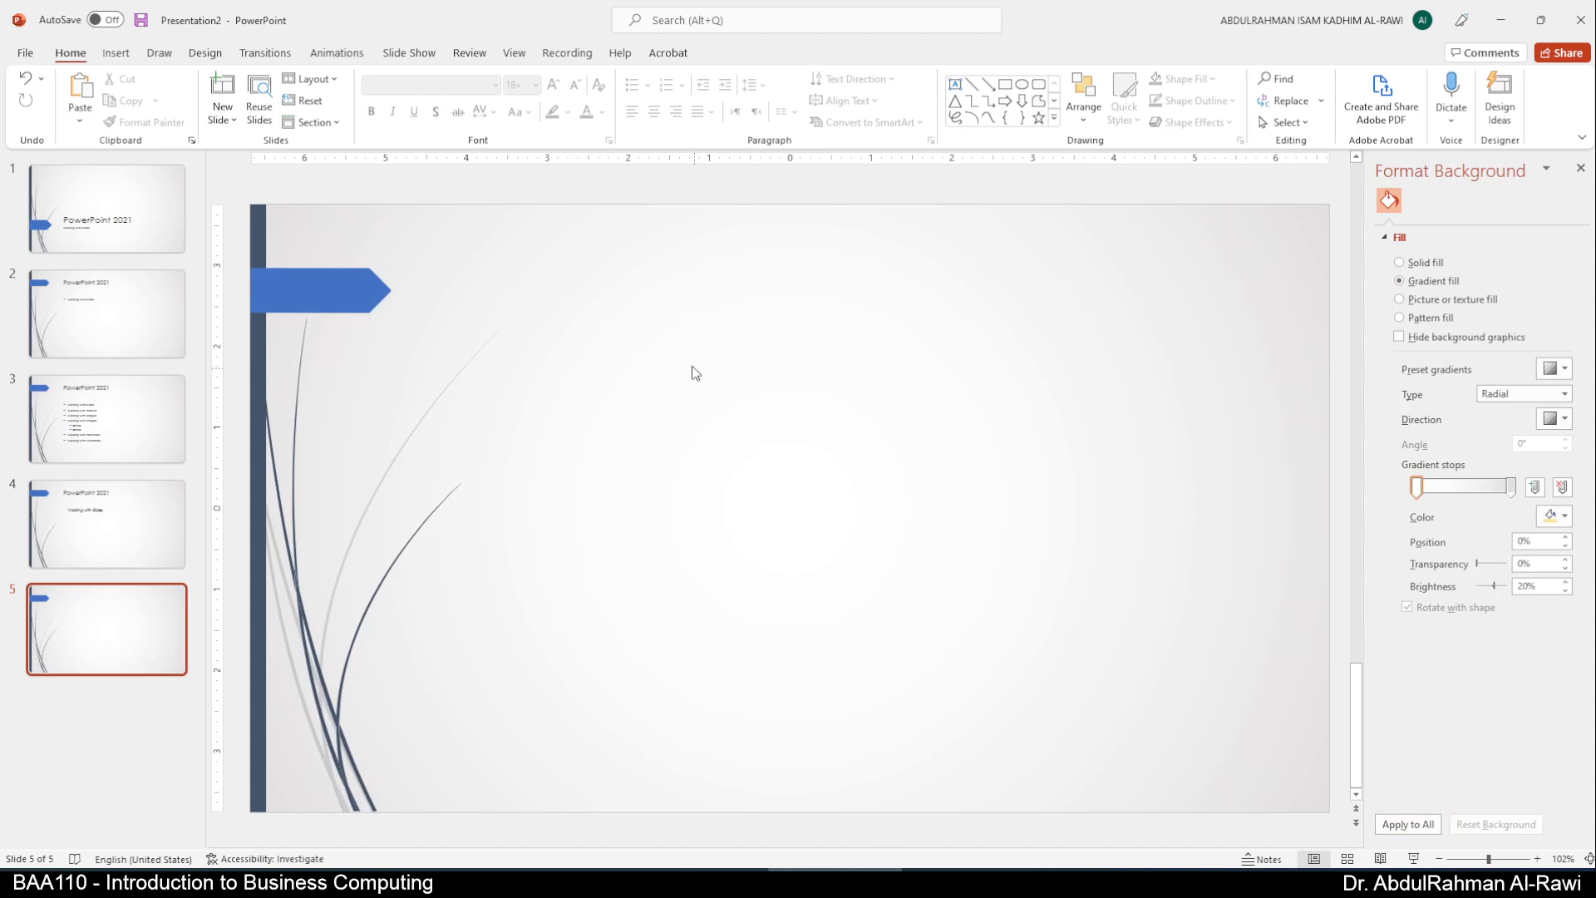
left_click(201, 55)
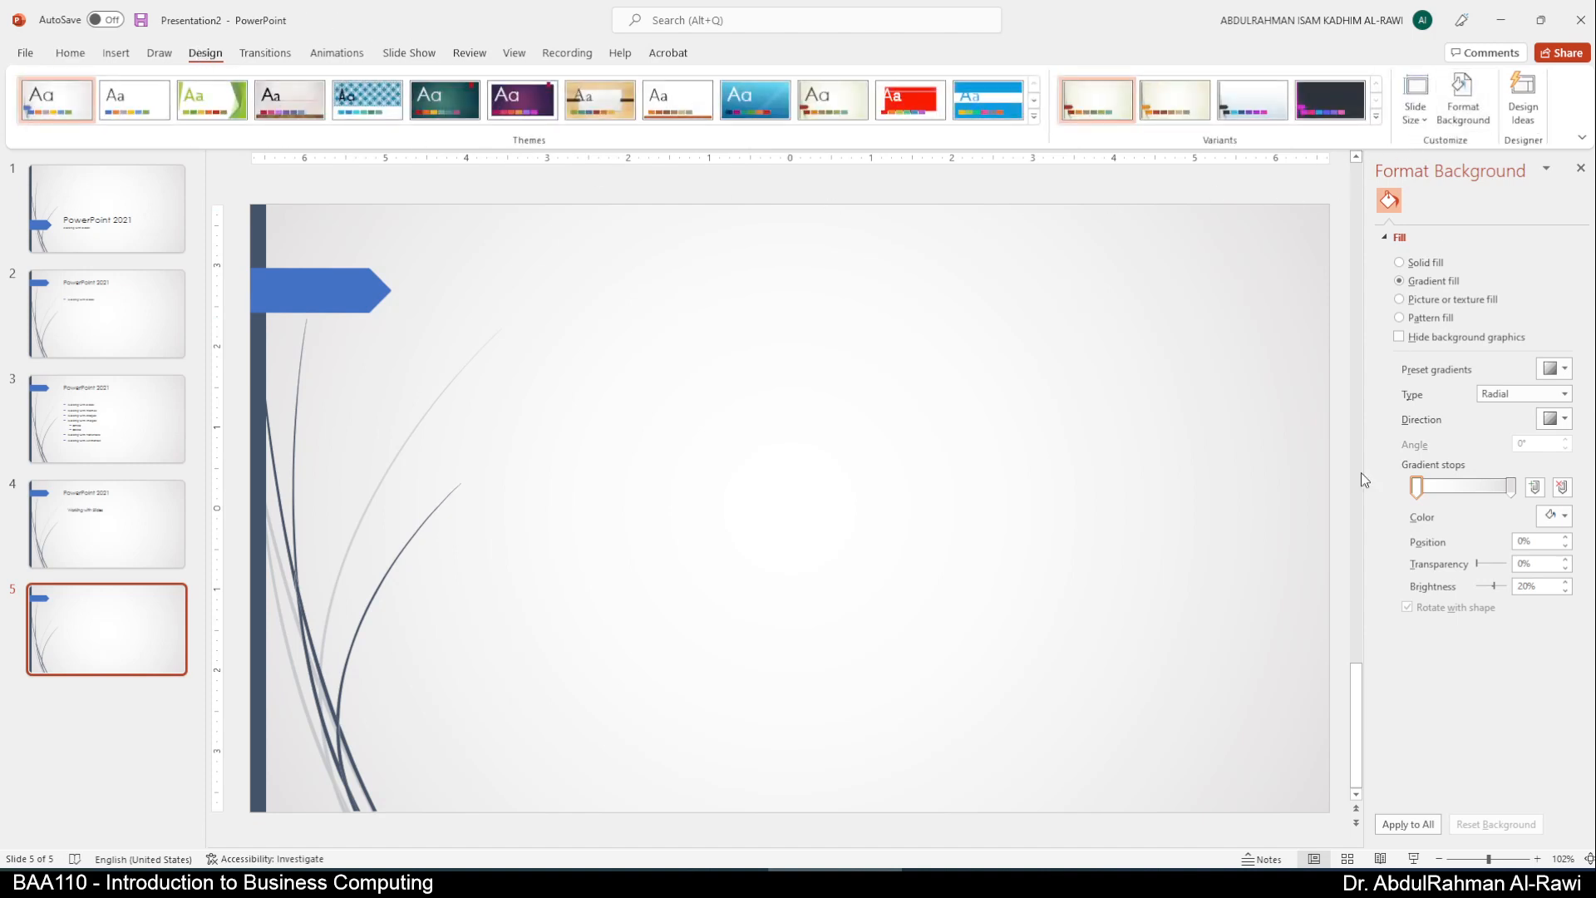
left_click(1580, 170)
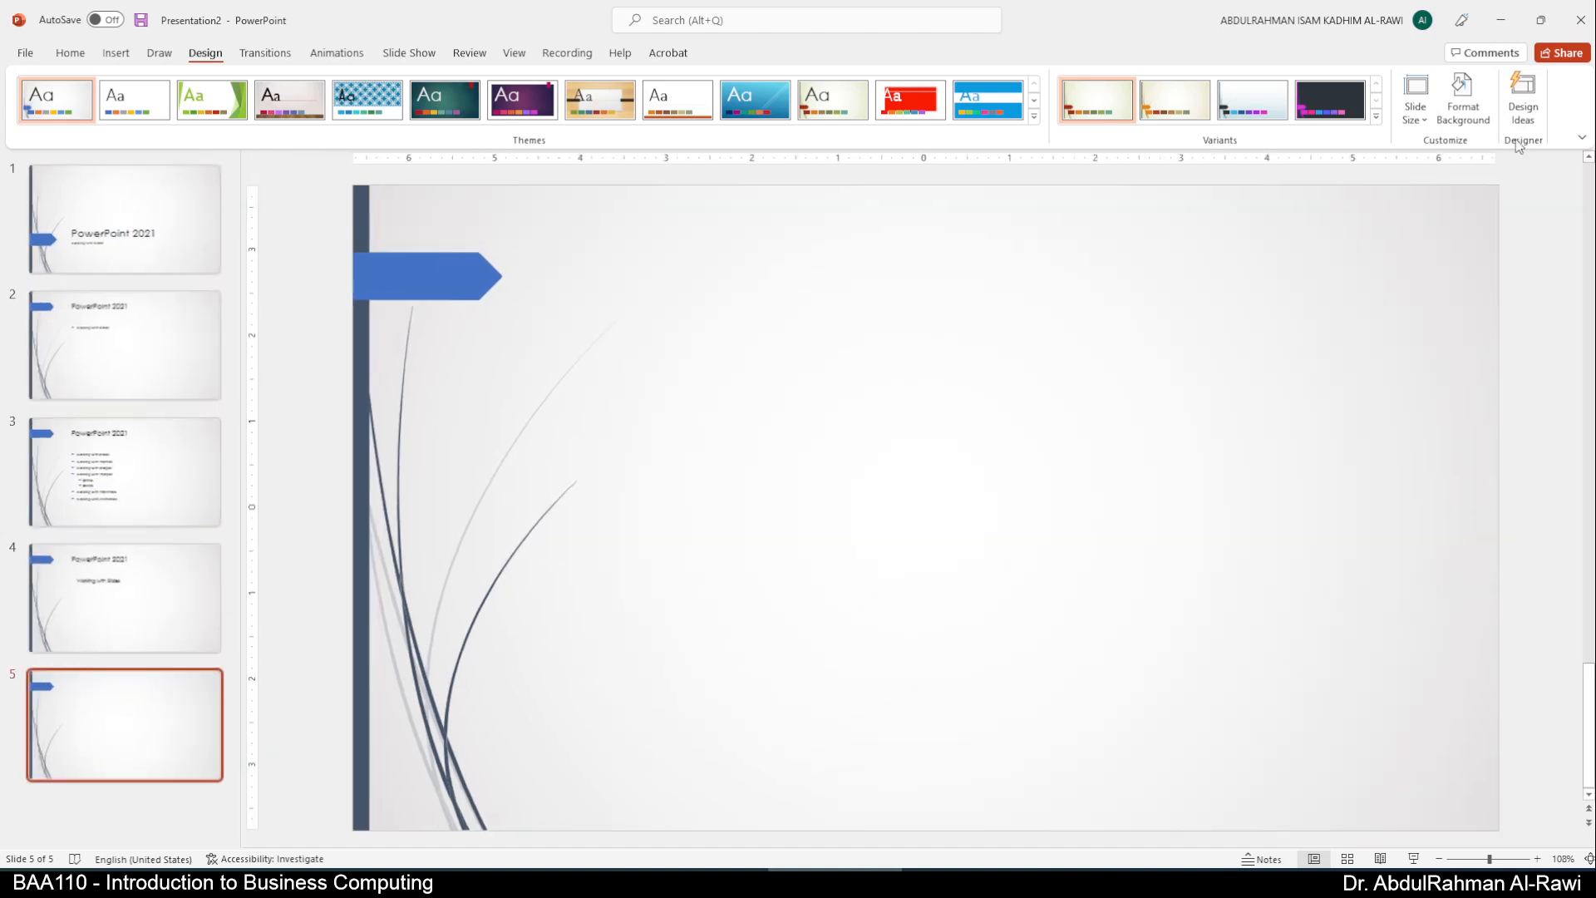
left_click(1464, 108)
left_click(1584, 177)
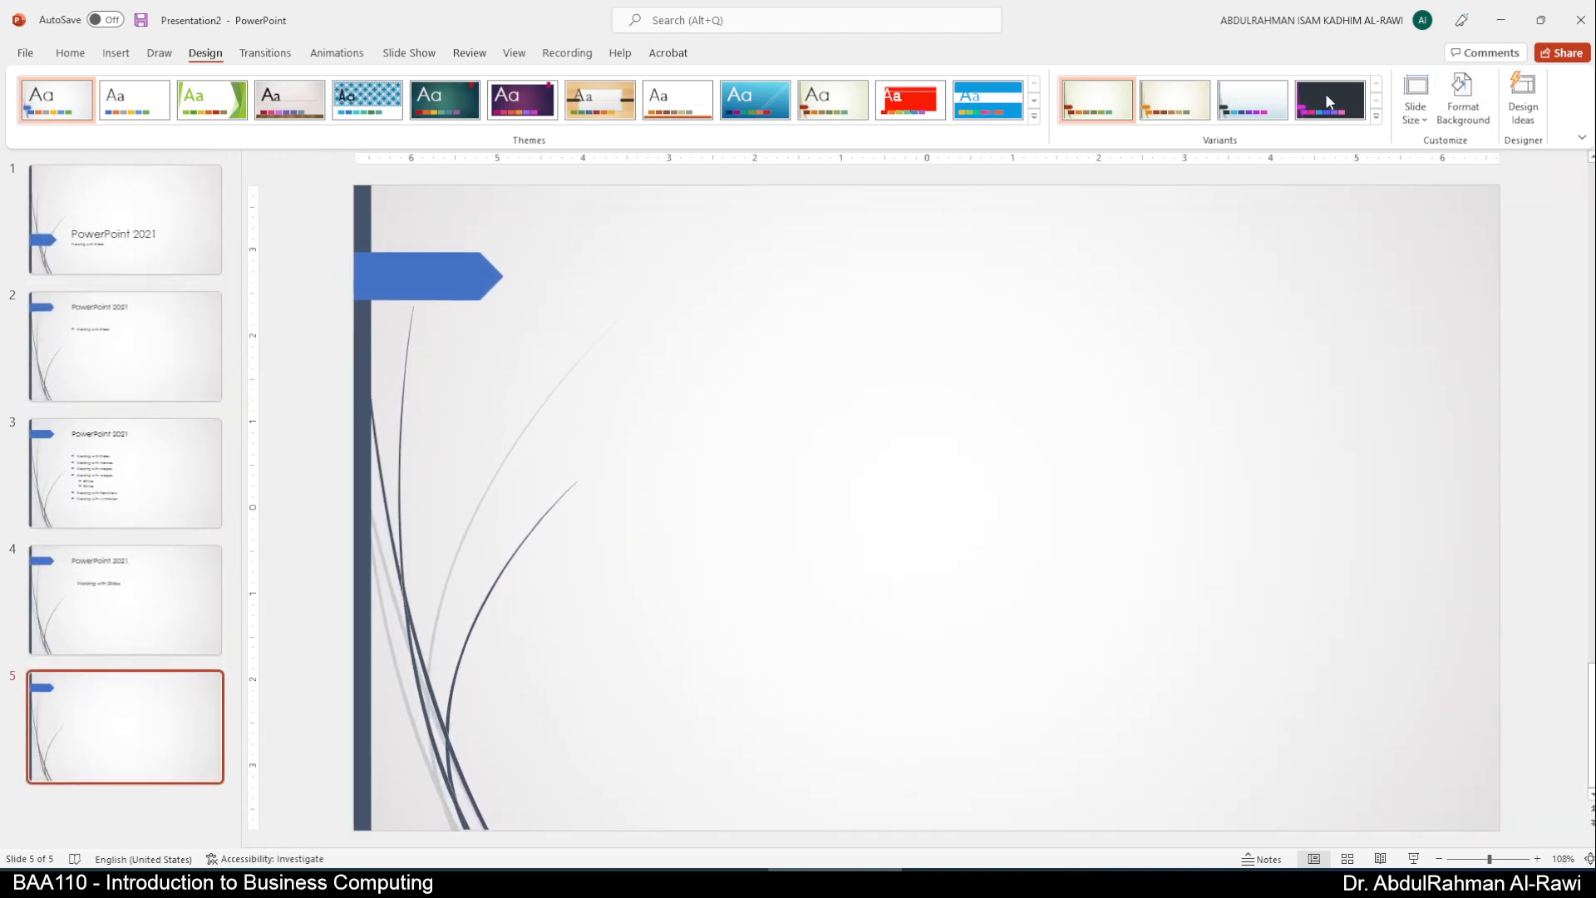
- View the available themes and background styles, then open the background formatting options for slide 5
left_click(1035, 117)
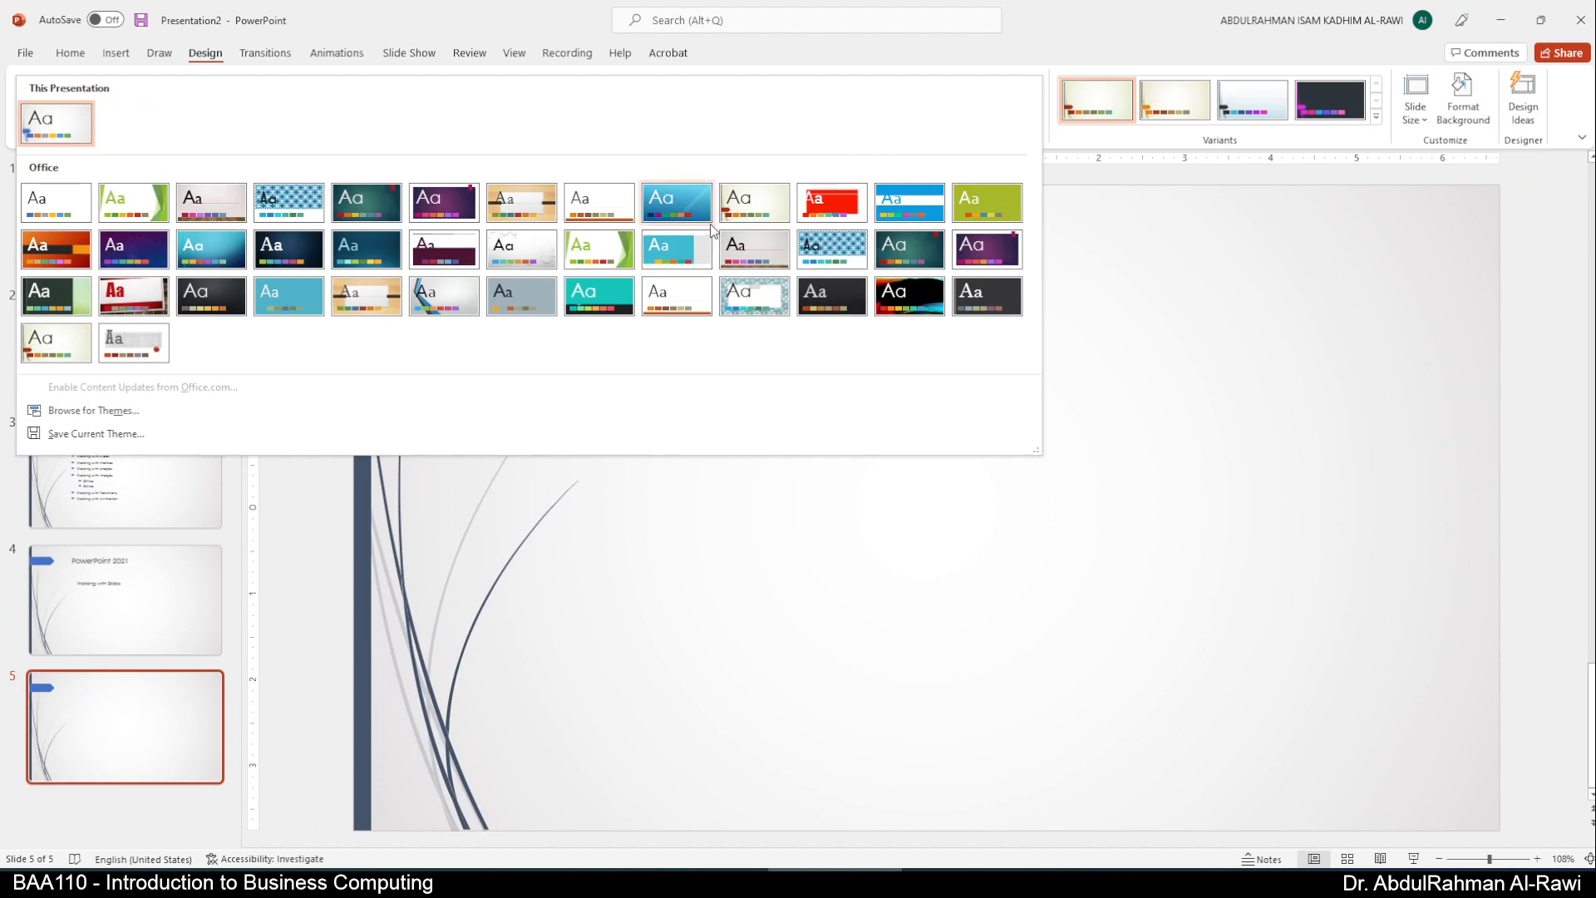
left_click(1376, 118)
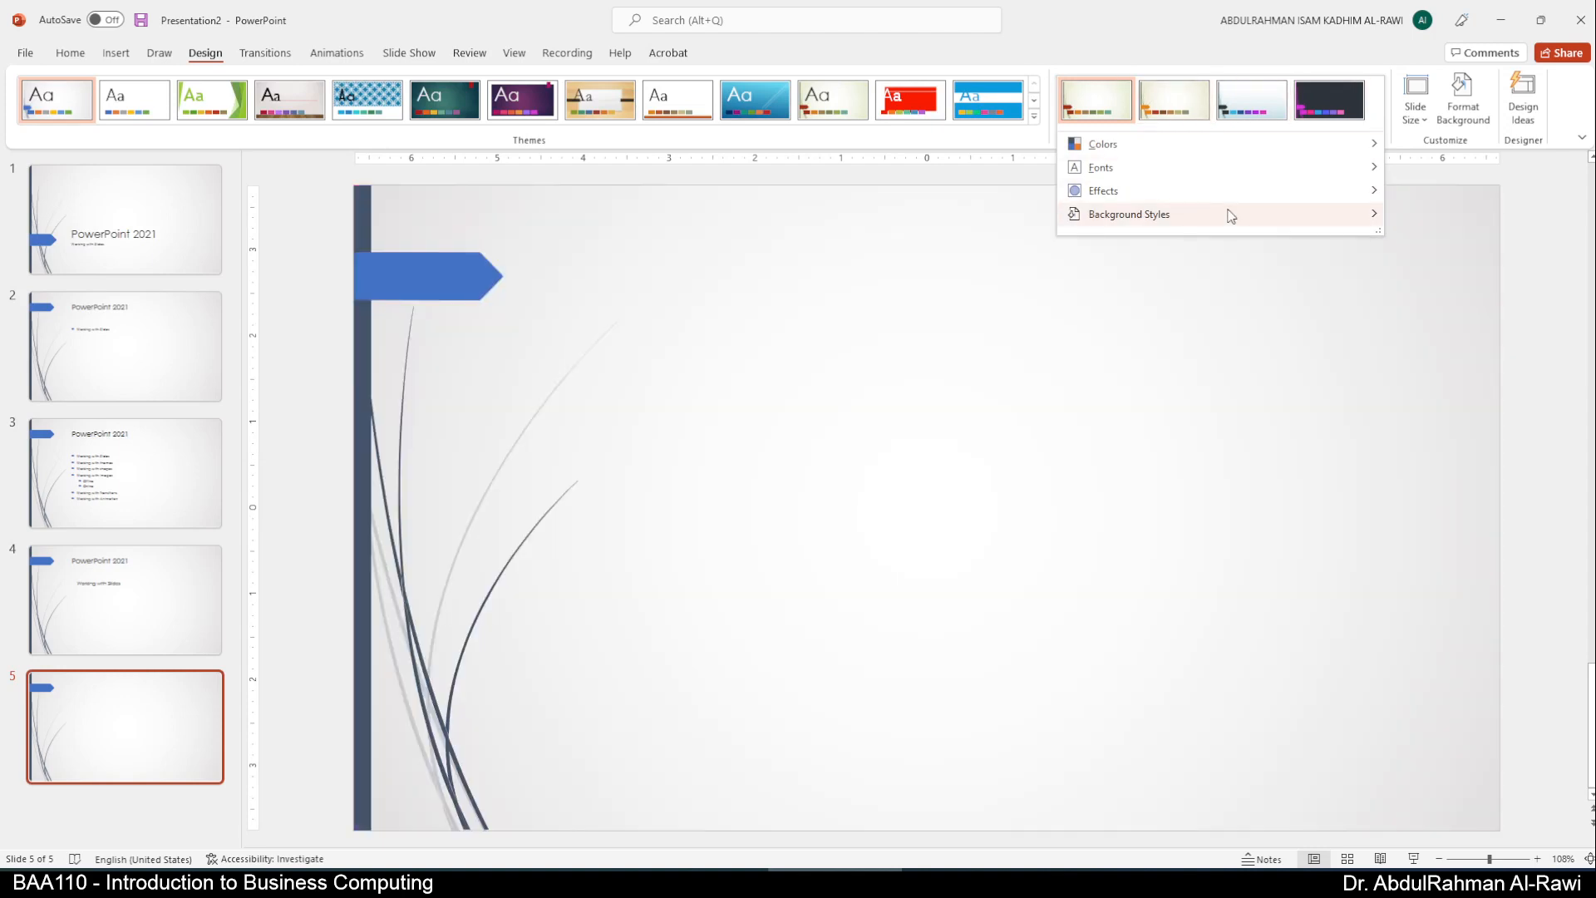
mouse_move(1230, 215)
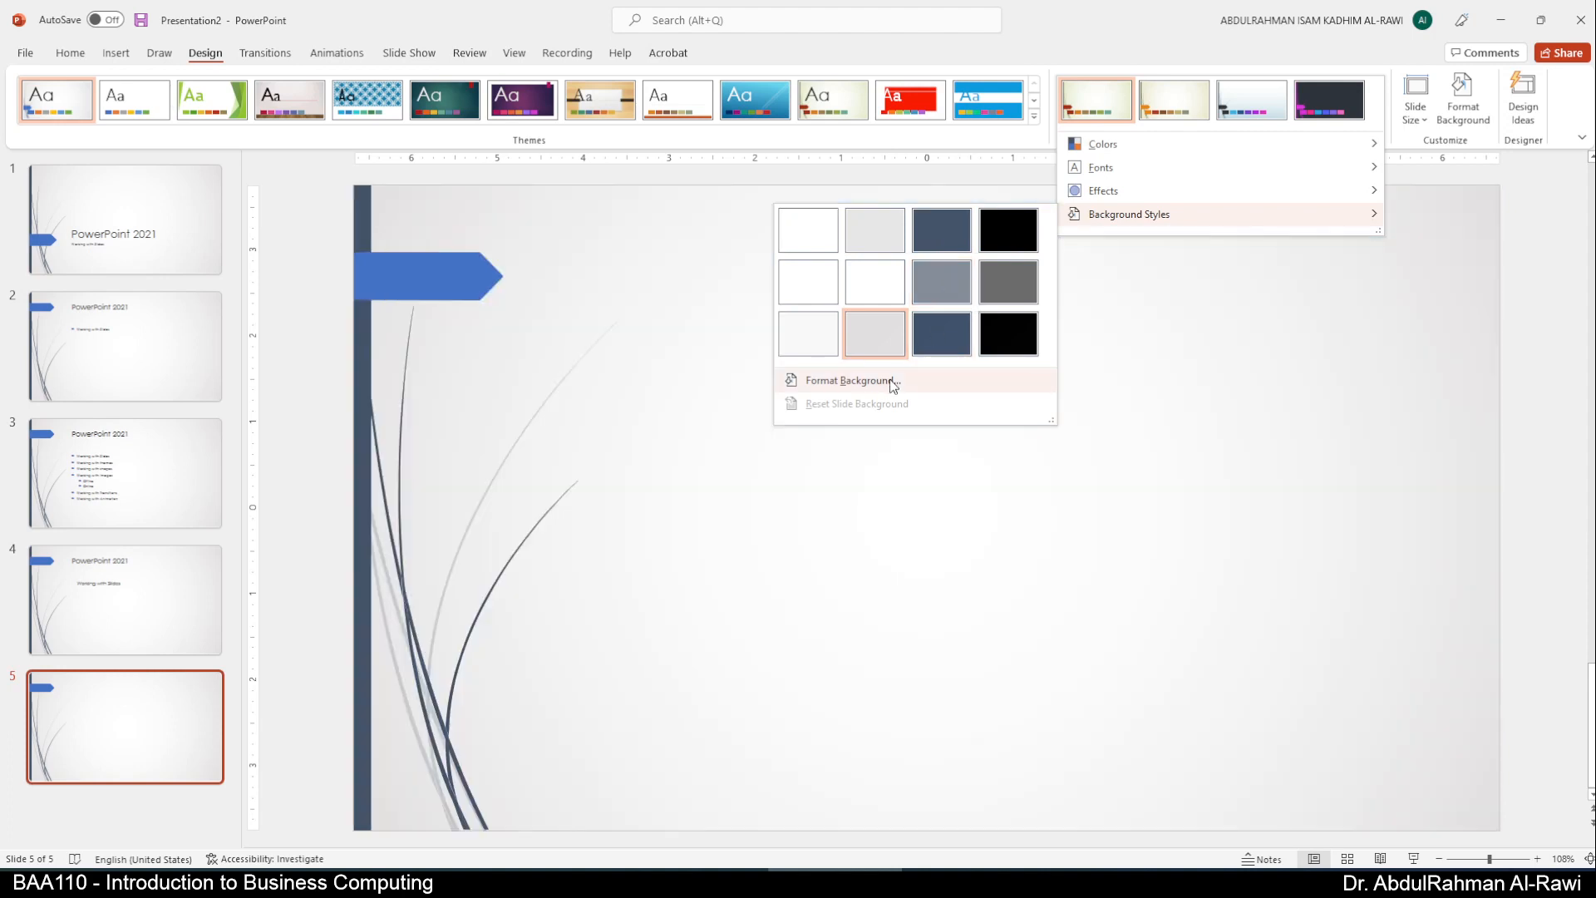
left_click(889, 380)
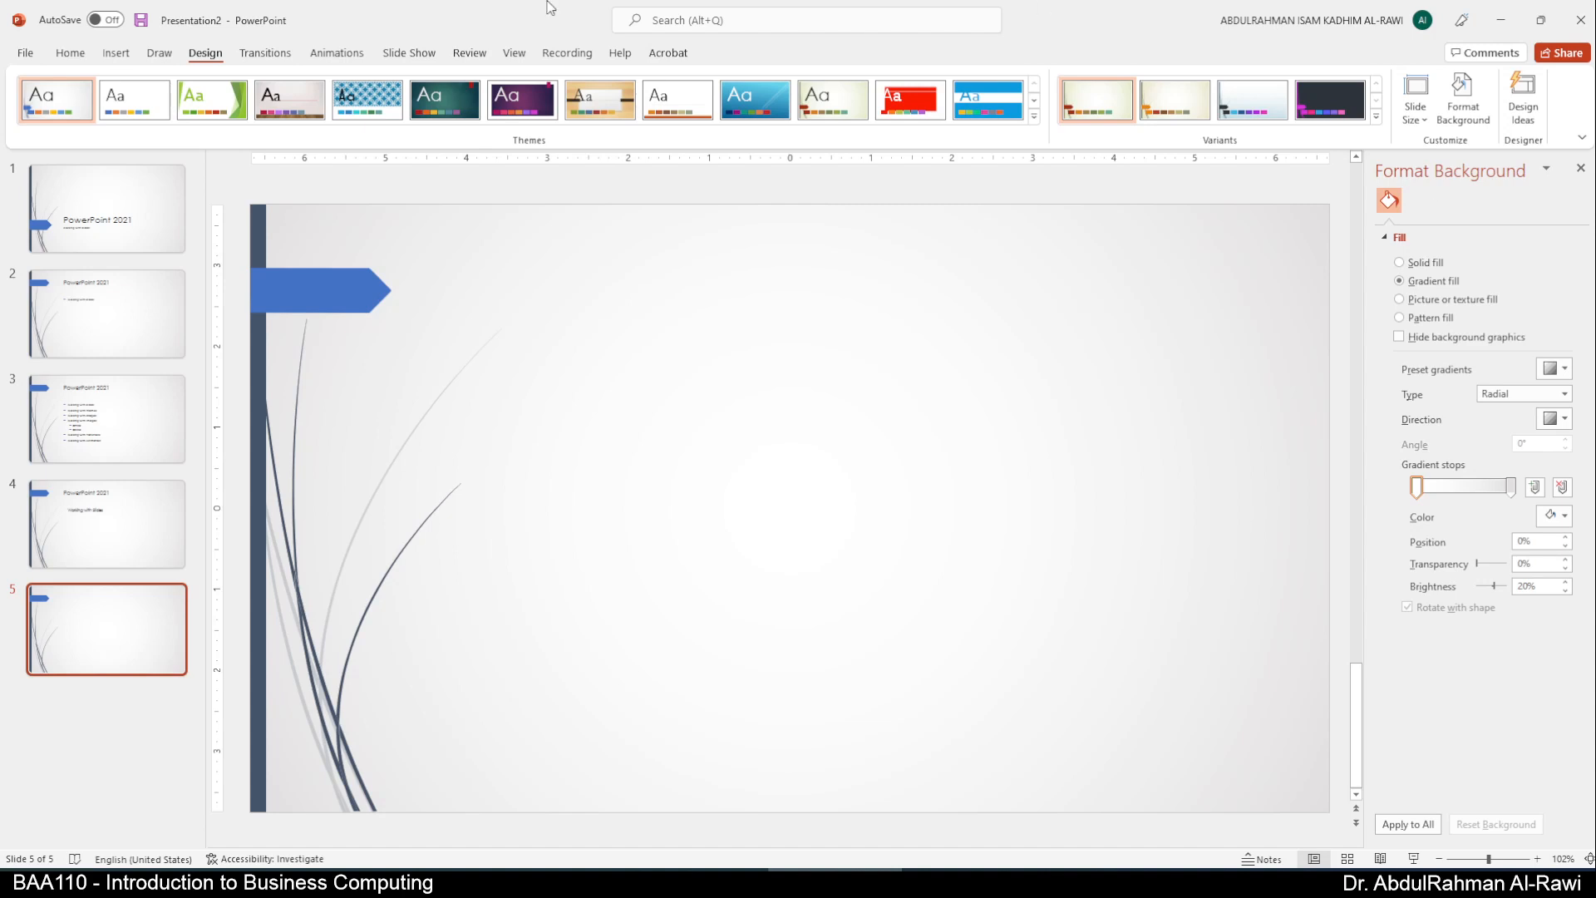
- Change the slide size to Standard (4:3) with the content maximized, then switch it back to Widescreen (16:9)
left_click(1425, 123)
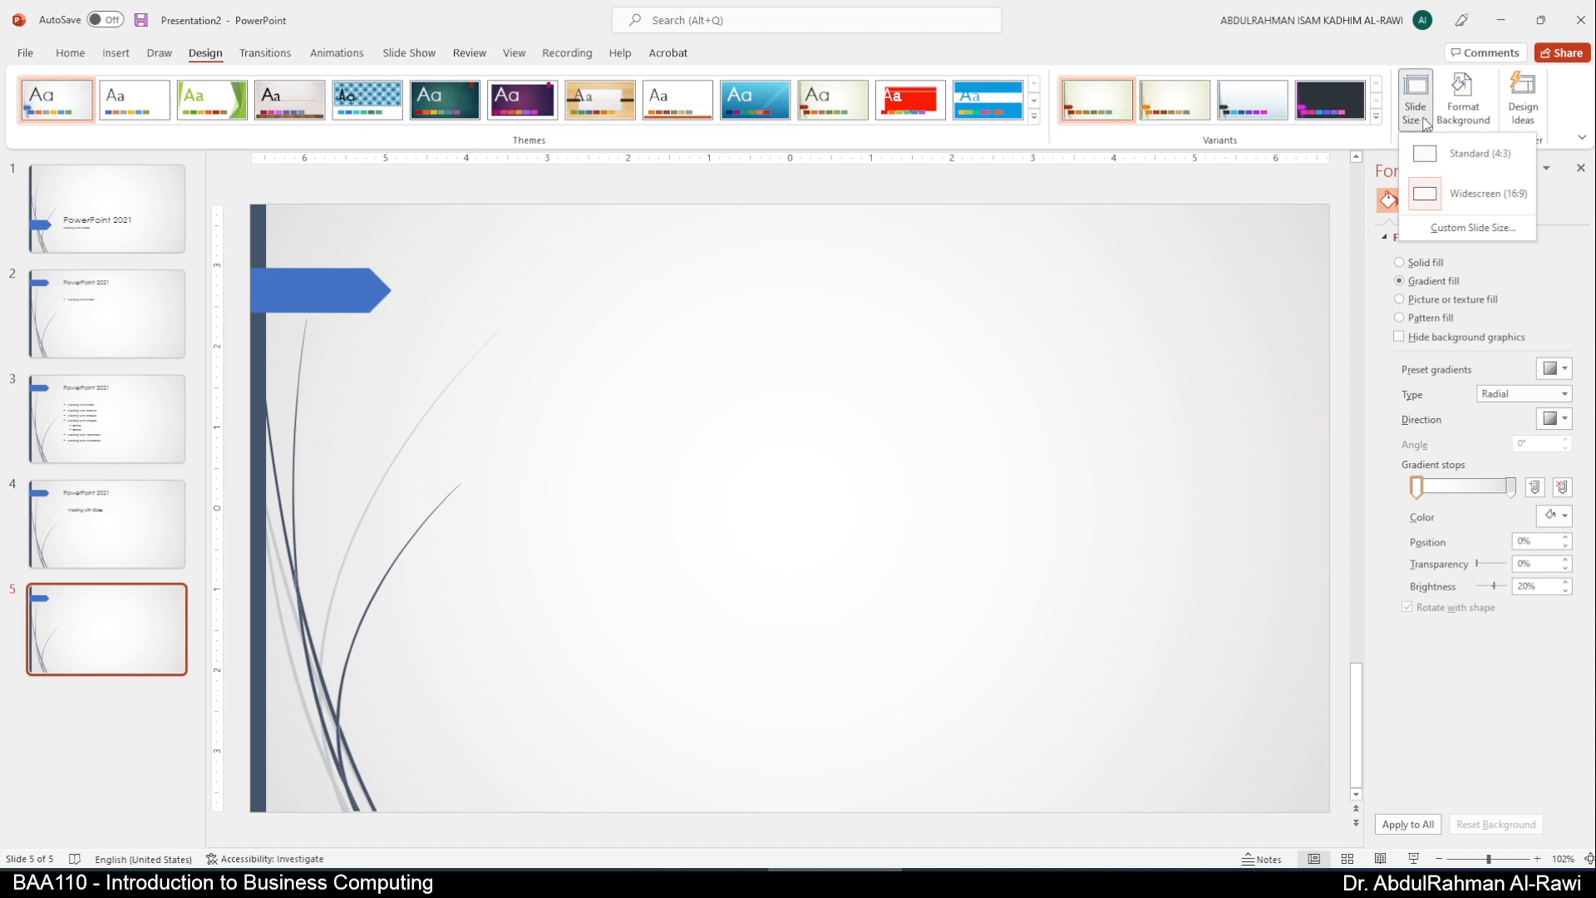
left_click(1431, 174)
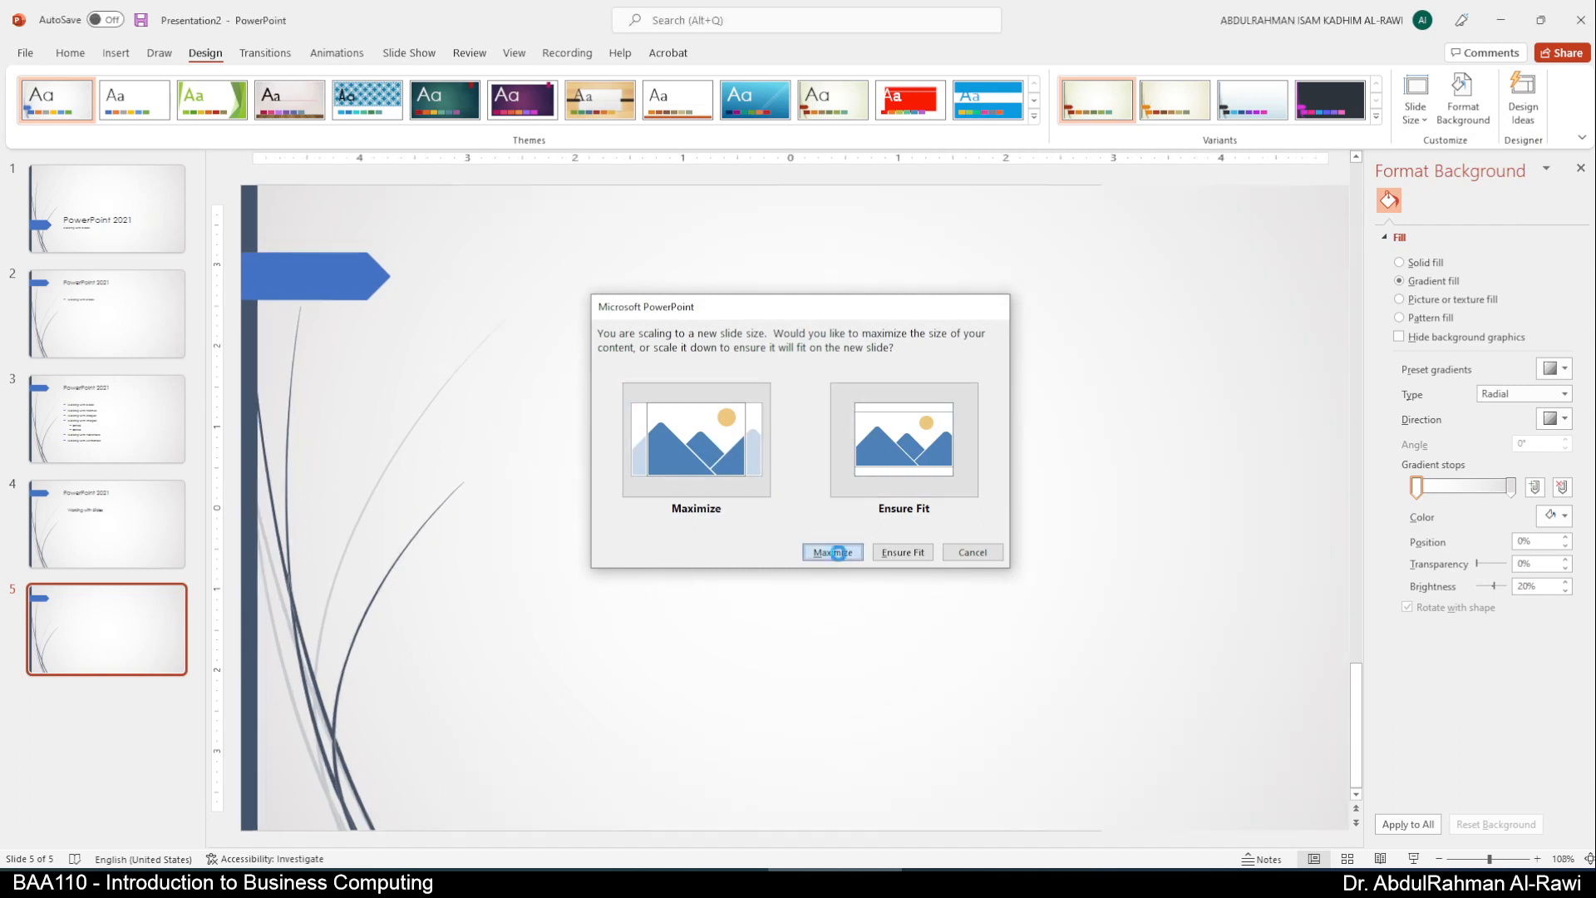
left_click(833, 553)
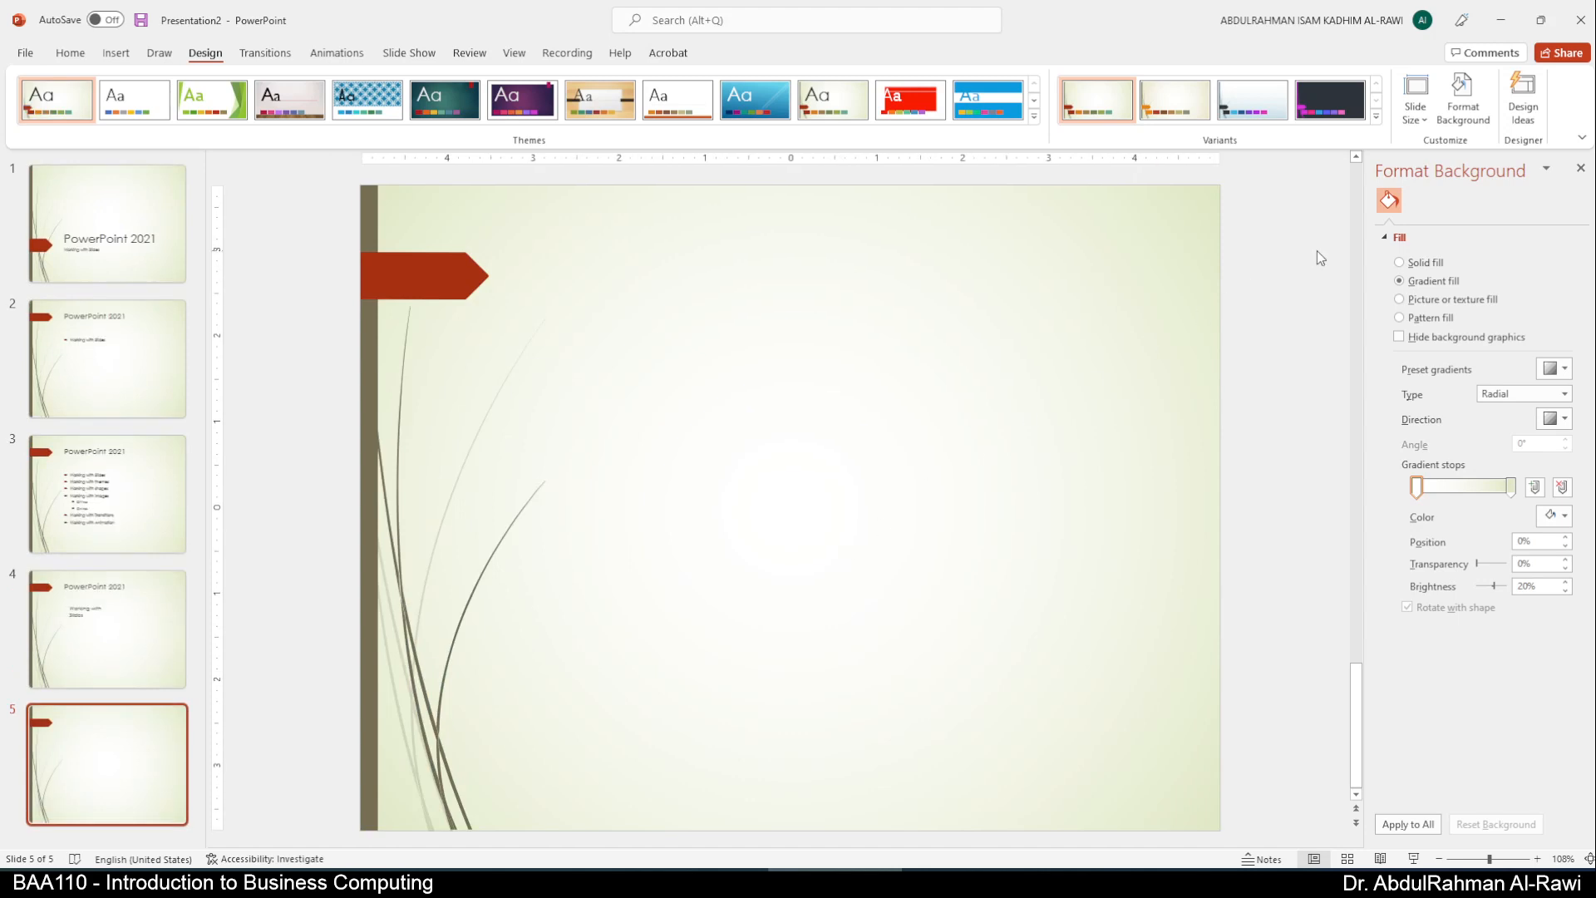
left_click(1415, 116)
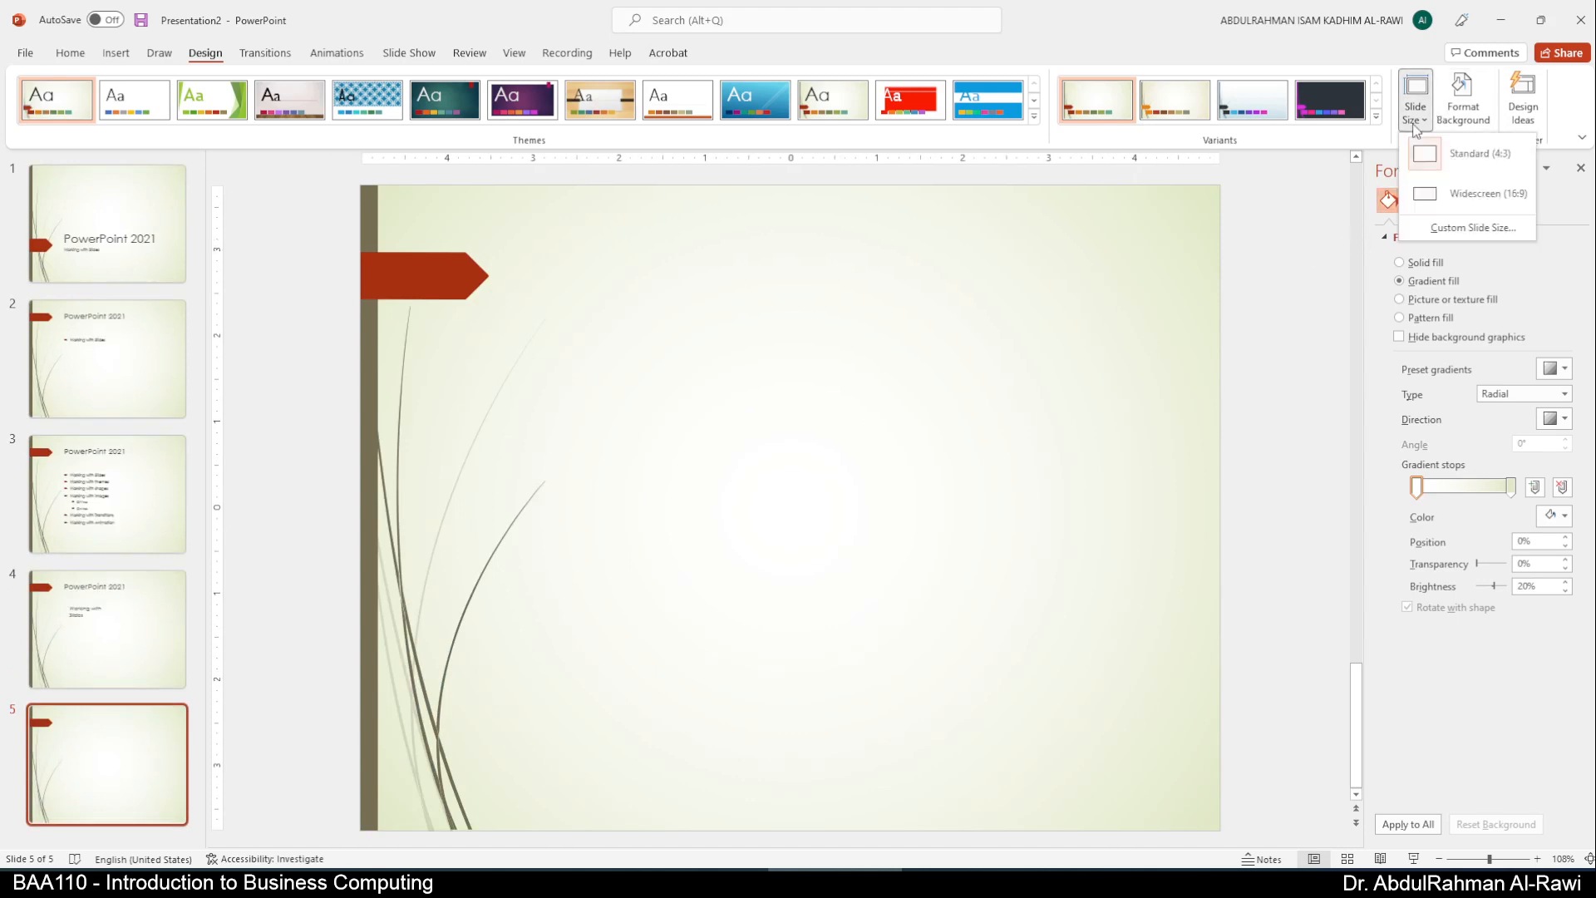
left_click(1438, 195)
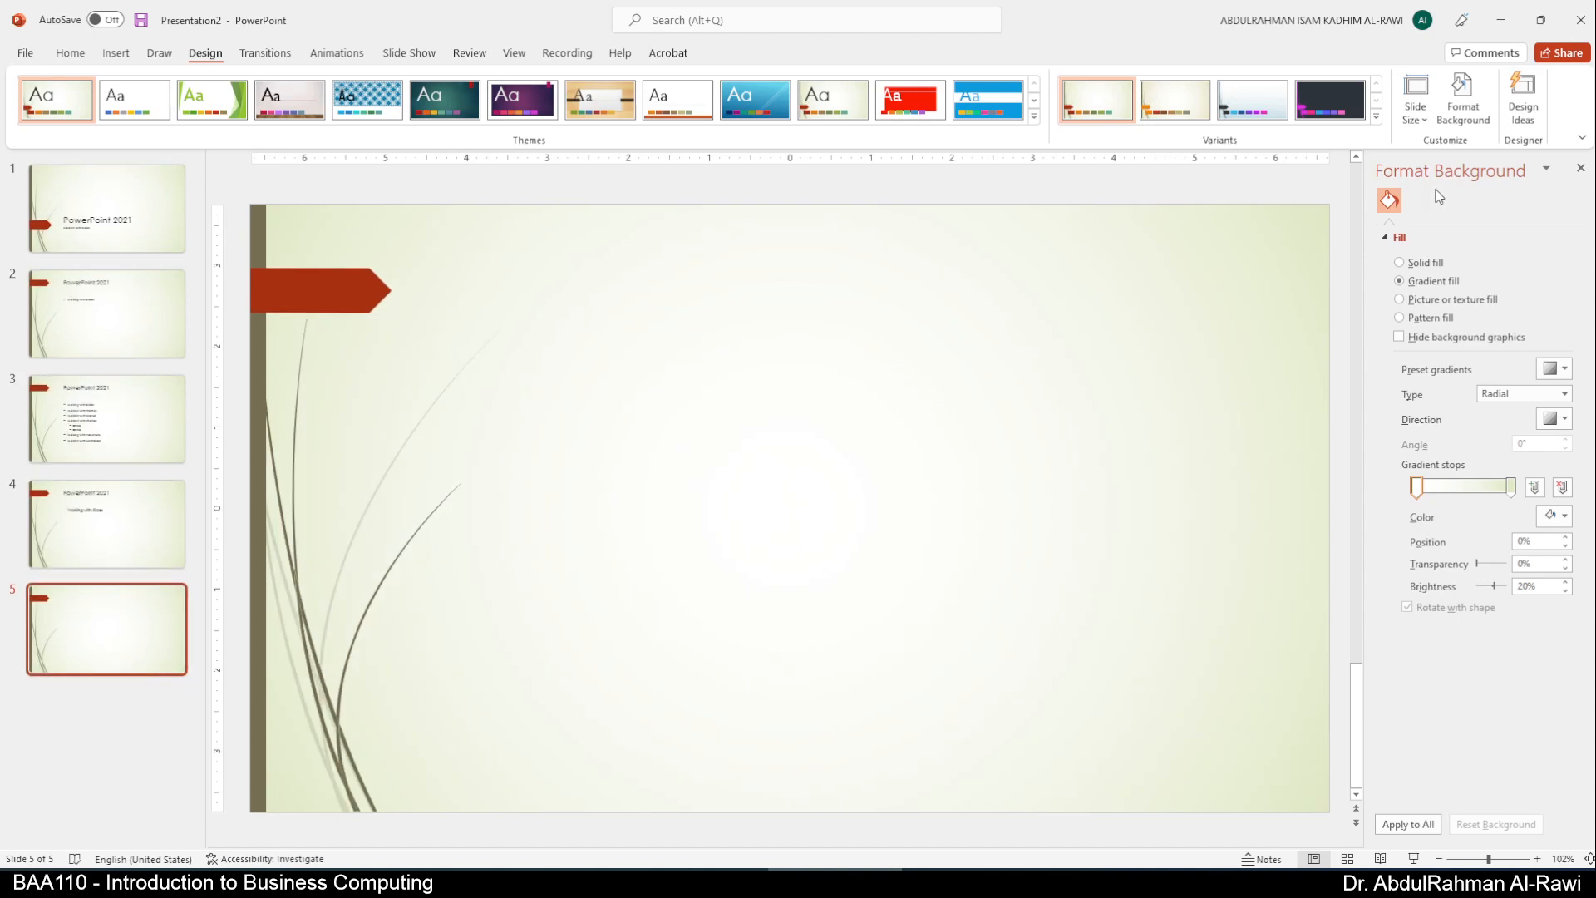